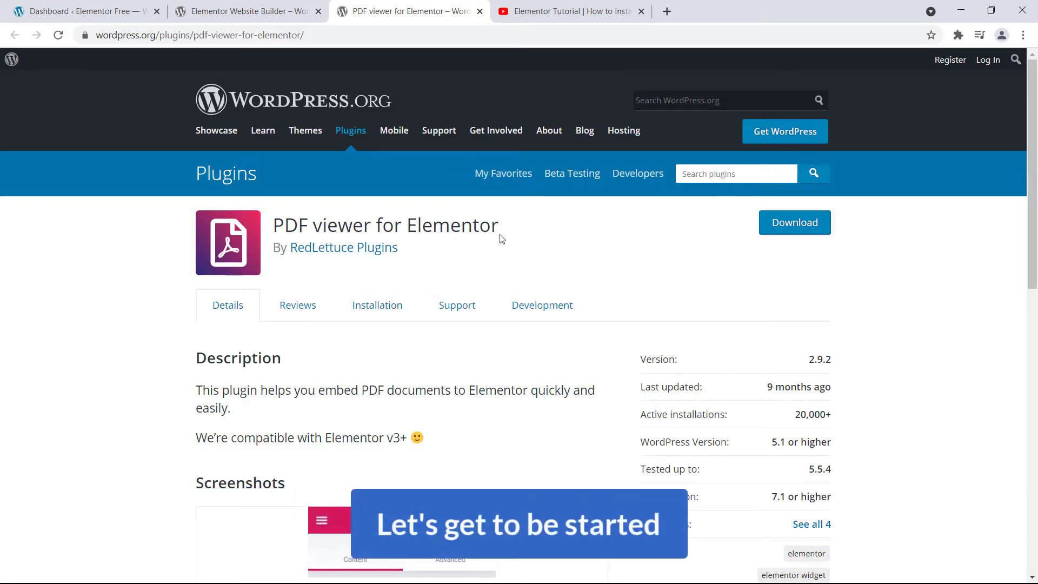
# Step: Switch from the plugin directory page to the 'Dashboard ‹ Elementor Free' WordPress admin tab
pyautogui.click(82, 12)
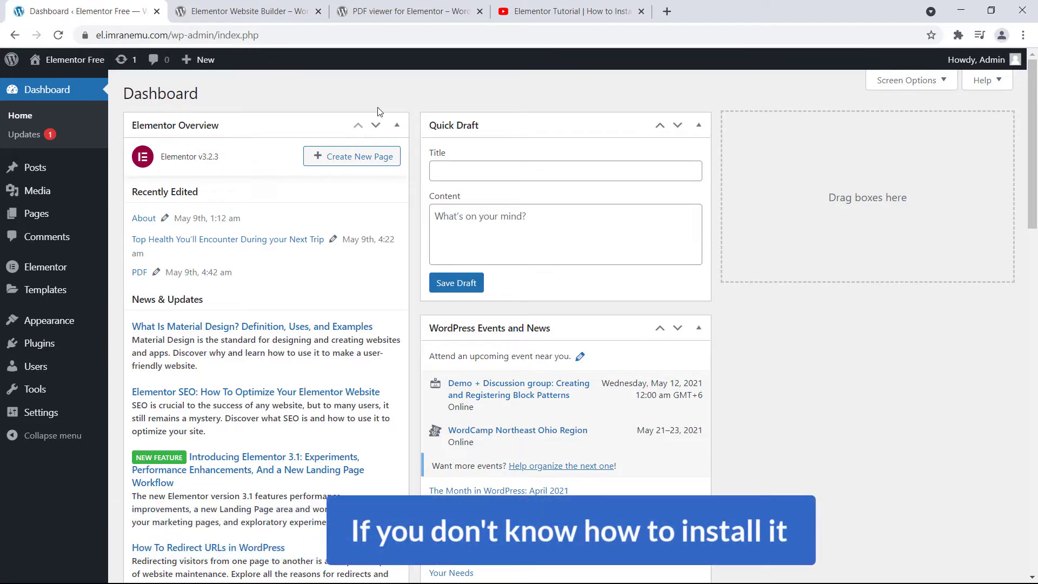
# Step: Bring up the YouTube video 'Elementor Tutorial | How to Install Elementor Free and Pro Plugin'
pyautogui.click(551, 12)
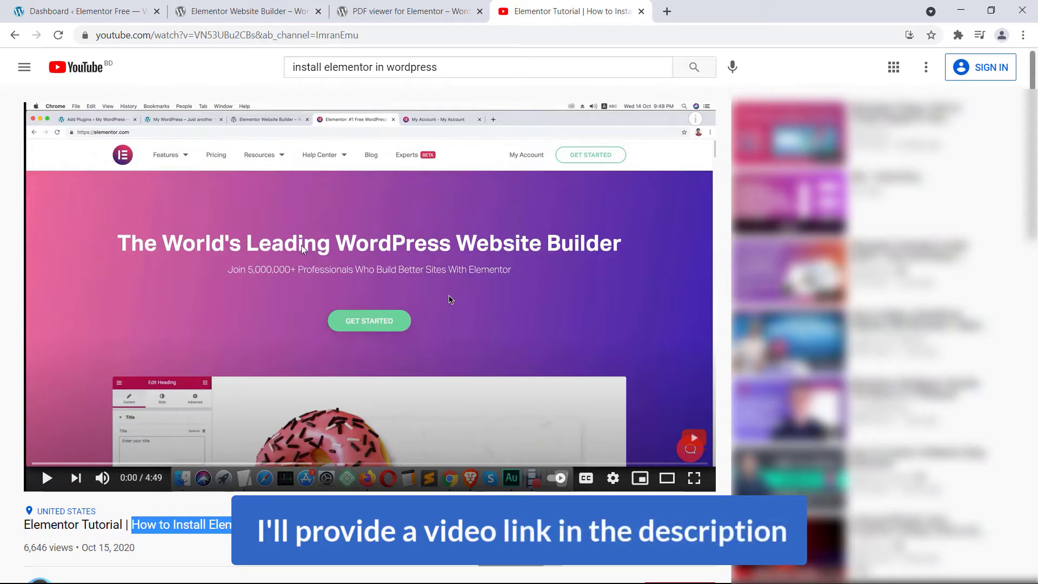
pyautogui.scroll(-3, 291, 257)
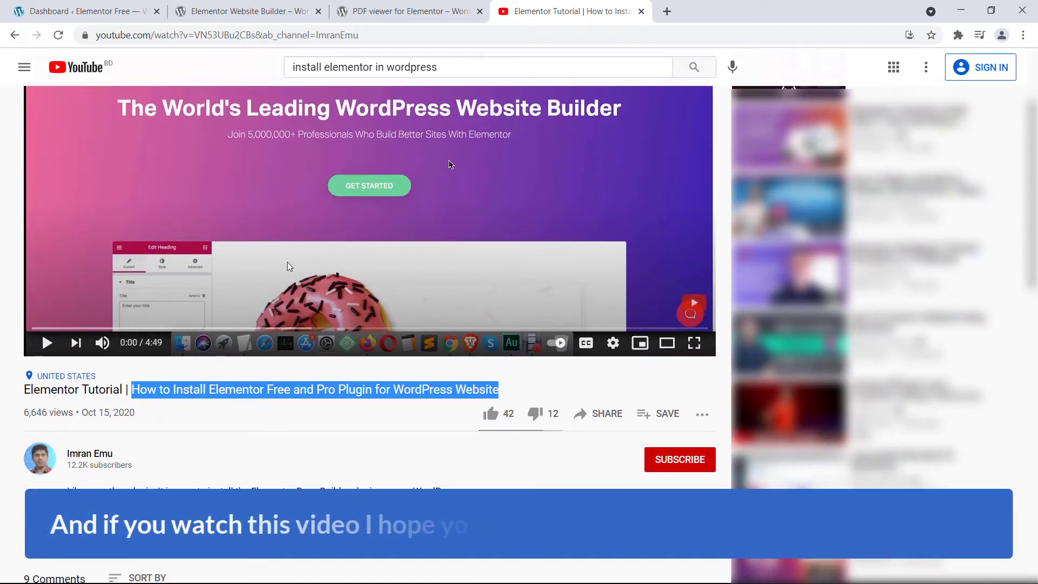
pyautogui.scroll(1, 287, 262)
pyautogui.scroll(2, 286, 264)
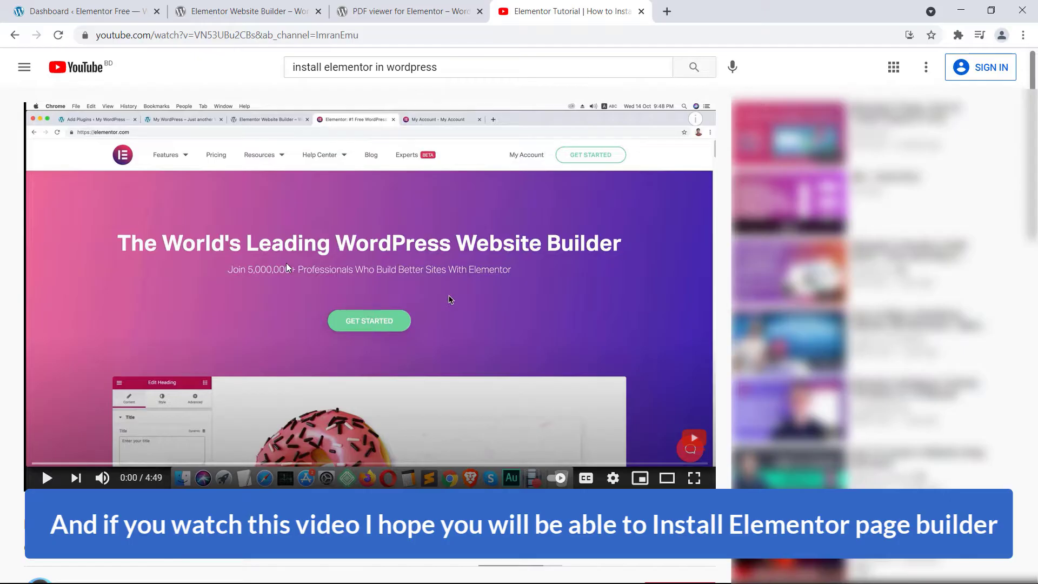
# Step: Copy the plugin title 'PDF viewer for Elementor' from its WordPress.org plugin page
pyautogui.click(85, 18)
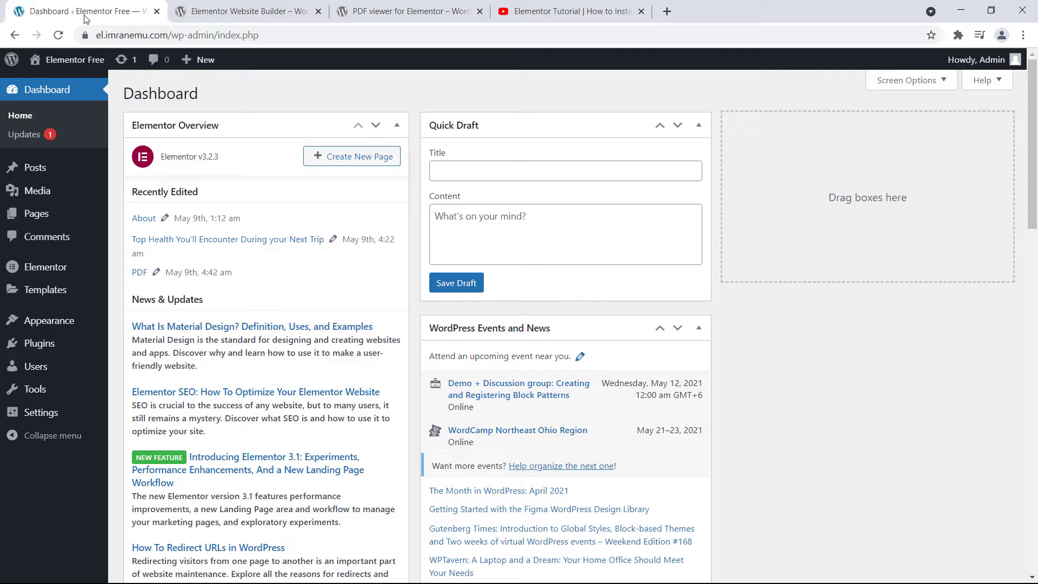
pyautogui.click(270, 10)
pyautogui.click(349, 12)
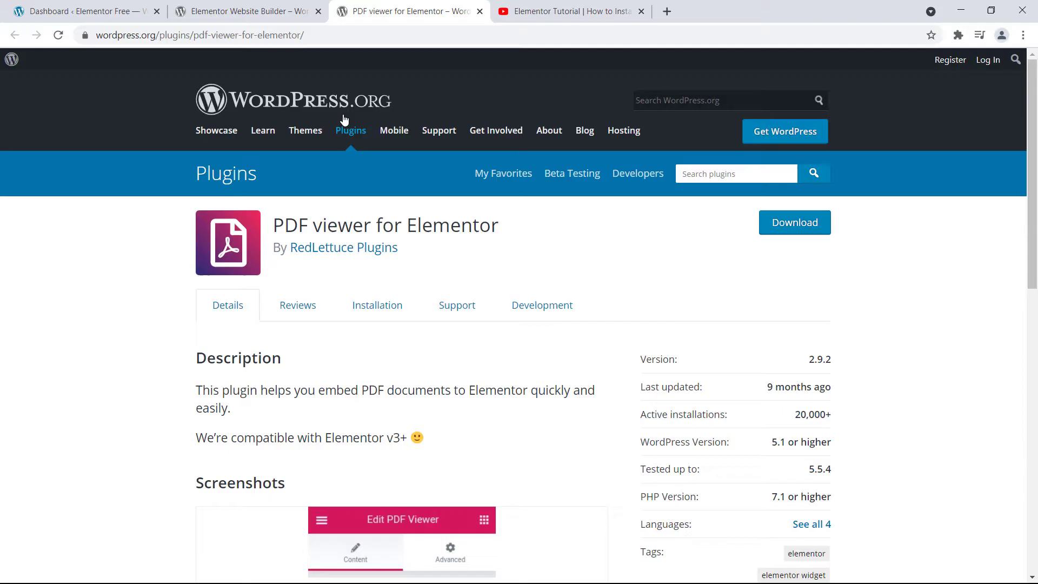
pyautogui.moveTo(456, 232); pyautogui.dragTo(273, 226)
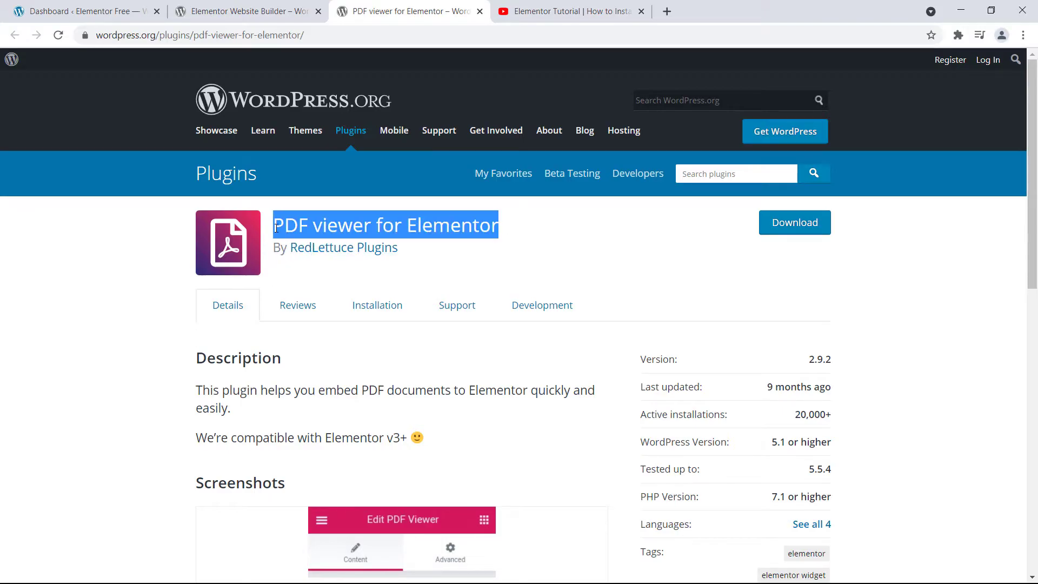
pyautogui.rightClick(273, 225)
pyautogui.click(292, 236)
# Step: Search Add New Plugins for 'PDF viewer for Elementor', then install and activate version 2.9.2
pyautogui.click(93, 8)
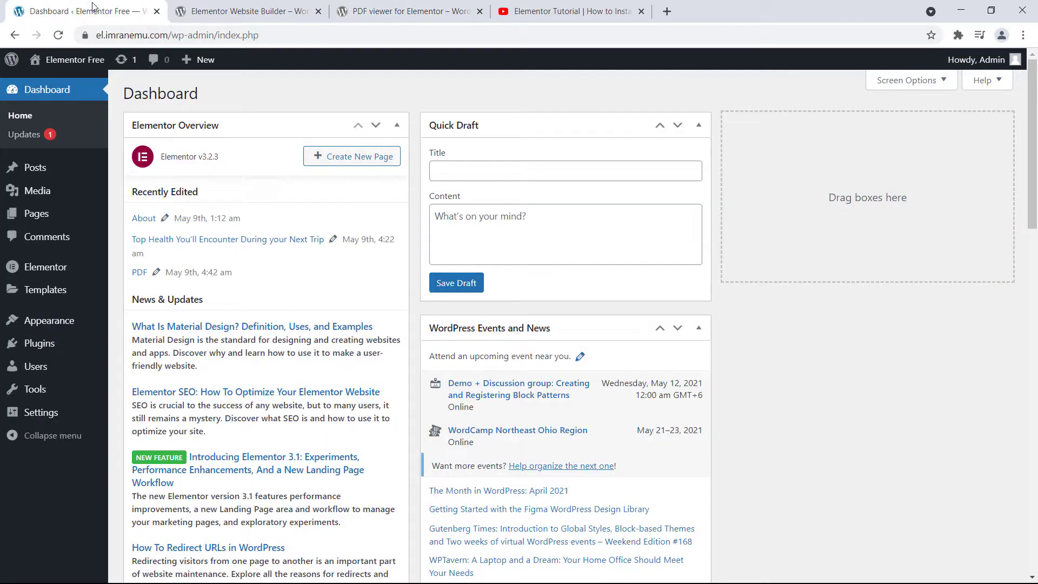
pyautogui.moveTo(41, 338)
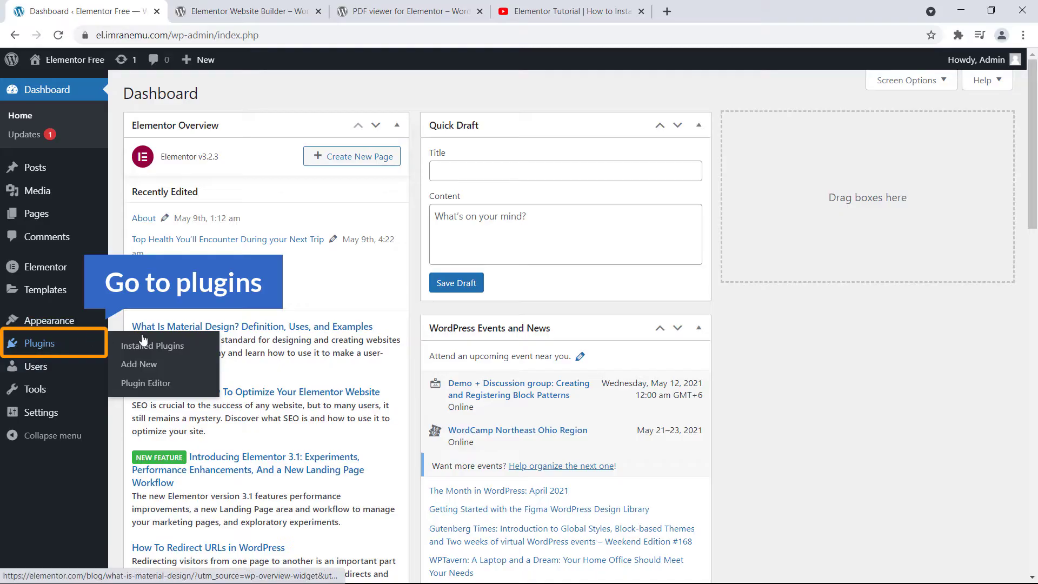
pyautogui.click(144, 366)
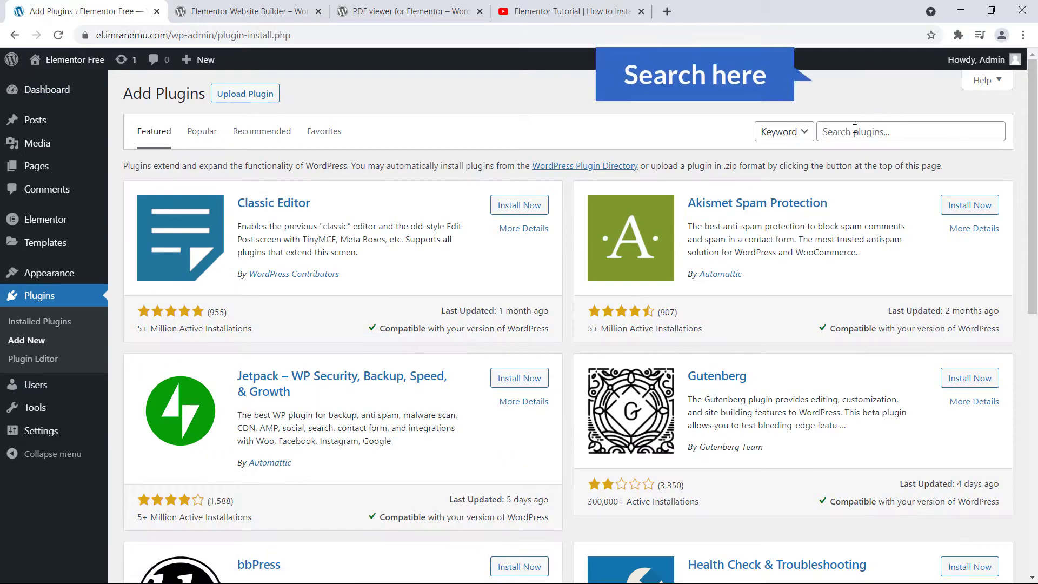
pyautogui.click(844, 133)
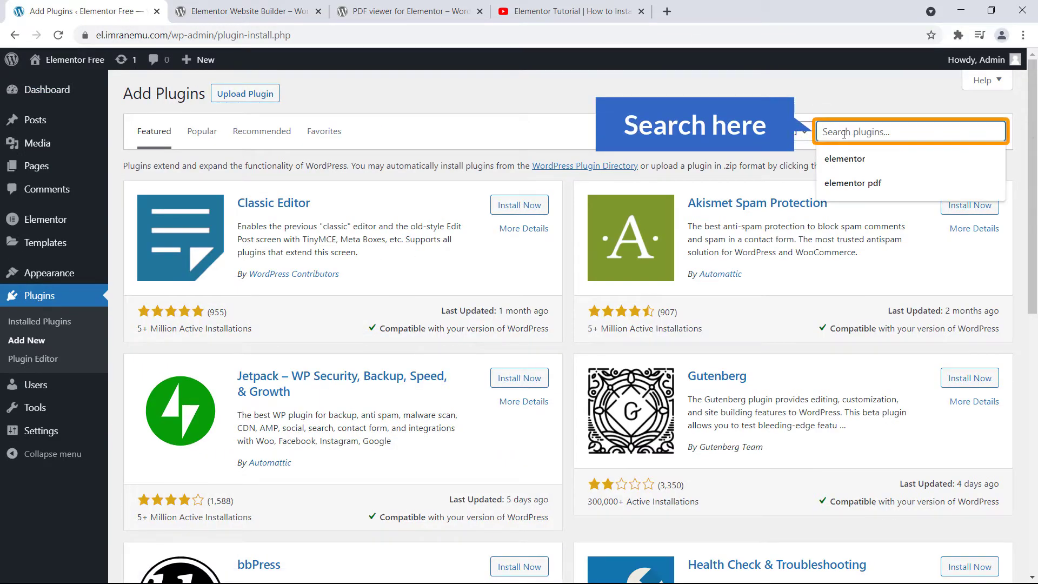
pyautogui.rightClick(843, 134)
pyautogui.click(868, 255)
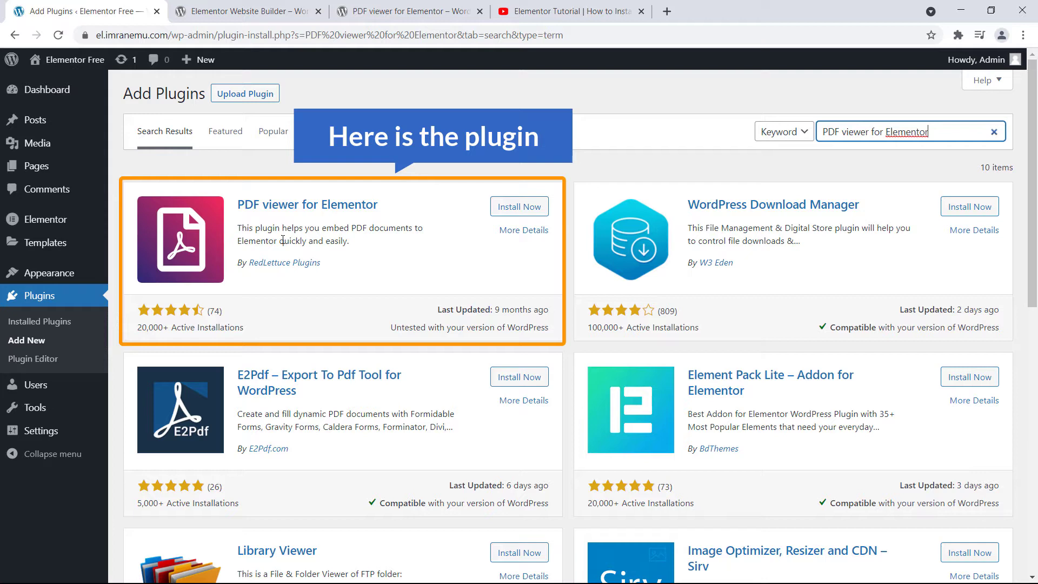
pyautogui.click(506, 207)
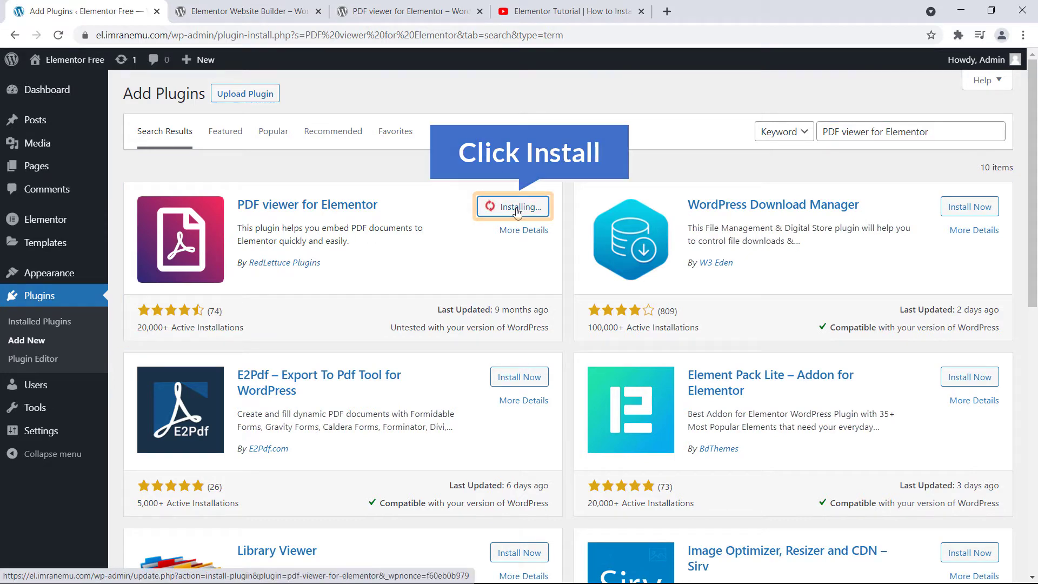
pyautogui.click(522, 208)
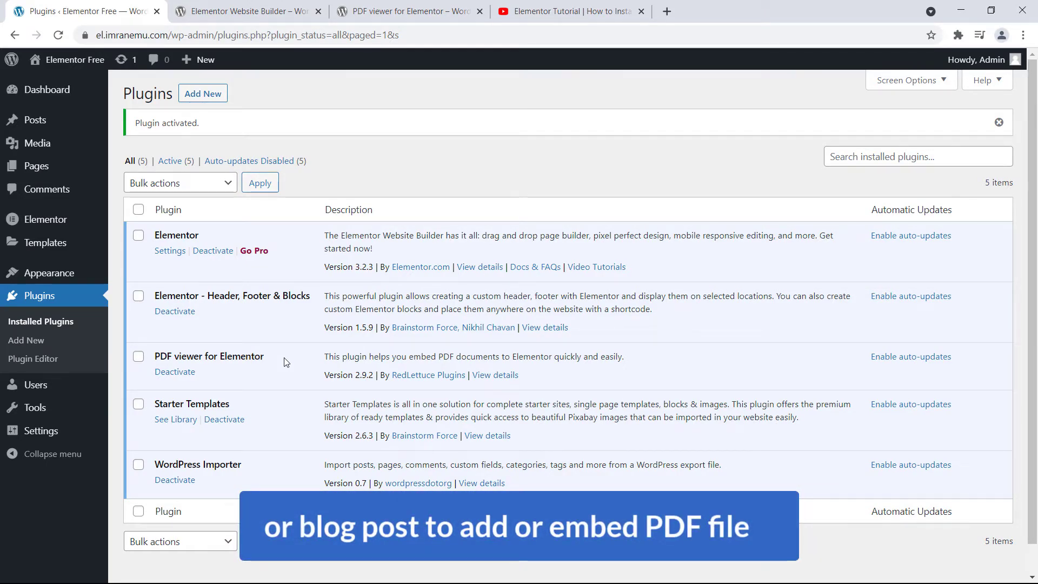
# Step: Open the All Pages list (11 pages) in a new tab
pyautogui.moveTo(54, 168)
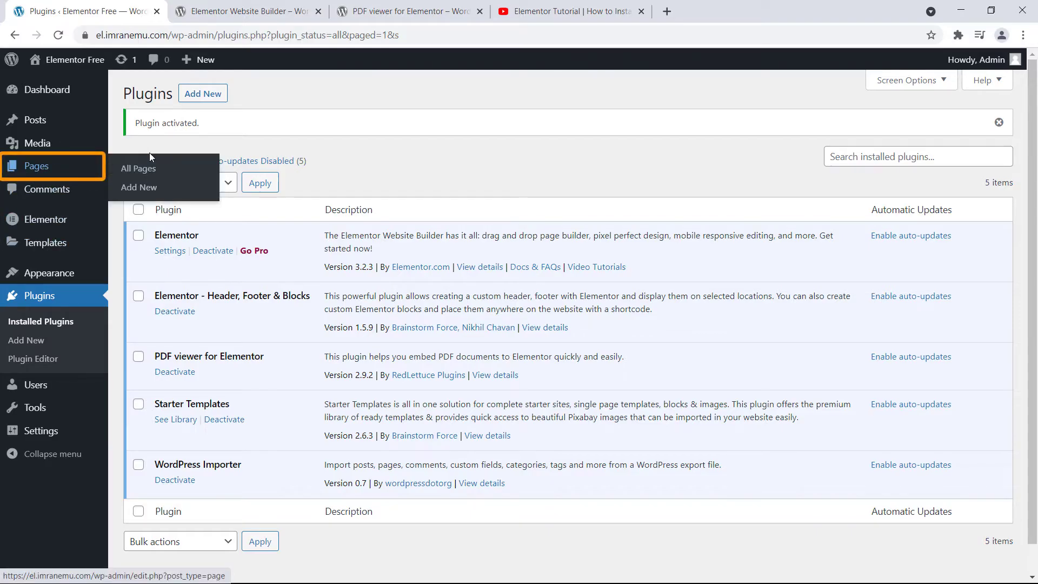
pyautogui.rightClick(141, 167)
pyautogui.click(184, 176)
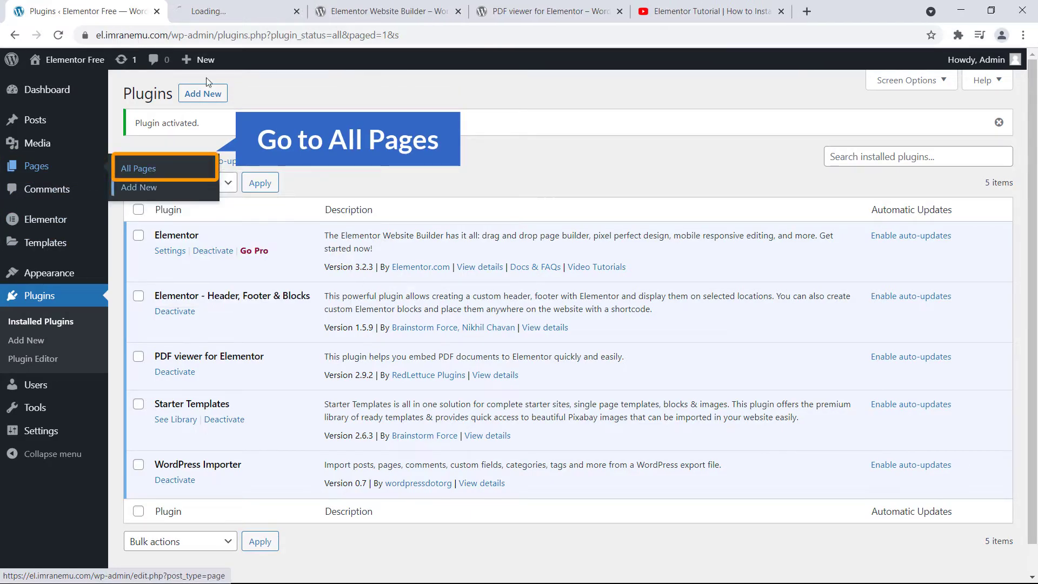
pyautogui.click(227, 12)
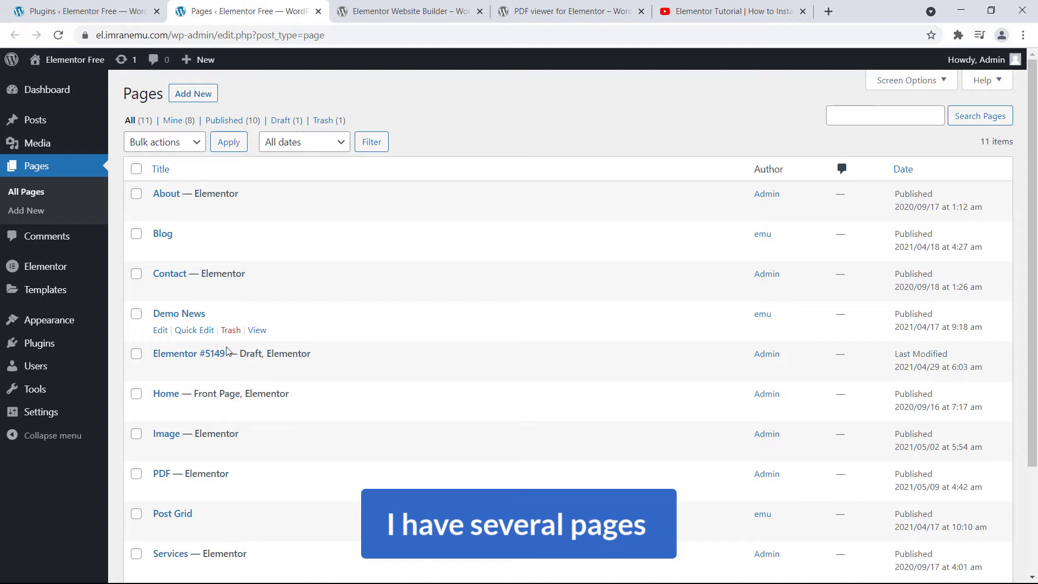
pyautogui.scroll(-4, 227, 352)
pyautogui.scroll(4, 222, 389)
# Step: Open the All Posts list (82 posts) in another new tab
pyautogui.moveTo(30, 120)
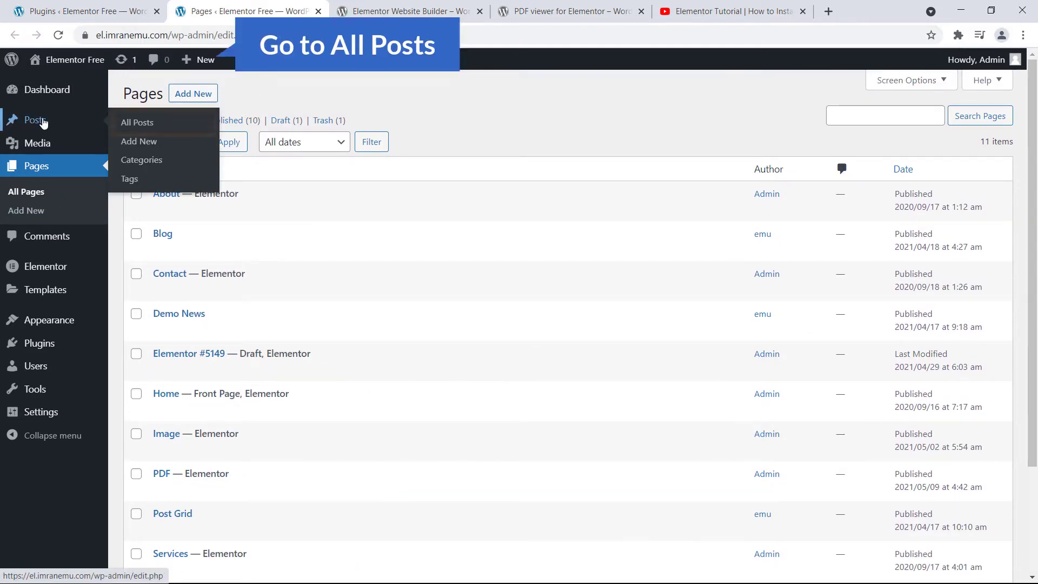
pyautogui.rightClick(137, 124)
pyautogui.click(184, 133)
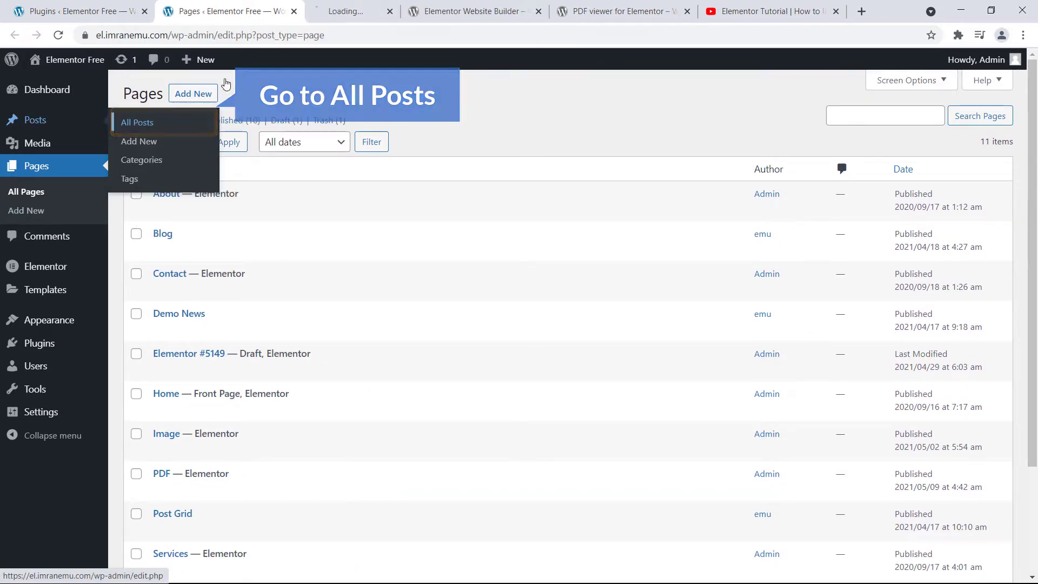
pyautogui.click(322, 13)
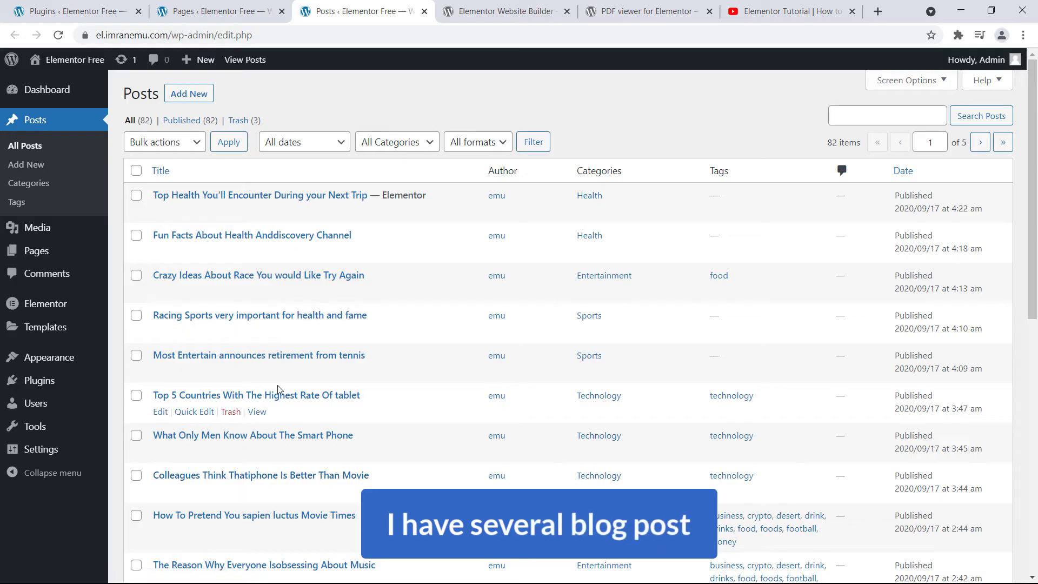
# Step: Back in the pages list, open the About page's live view in a new tab
pyautogui.click(222, 12)
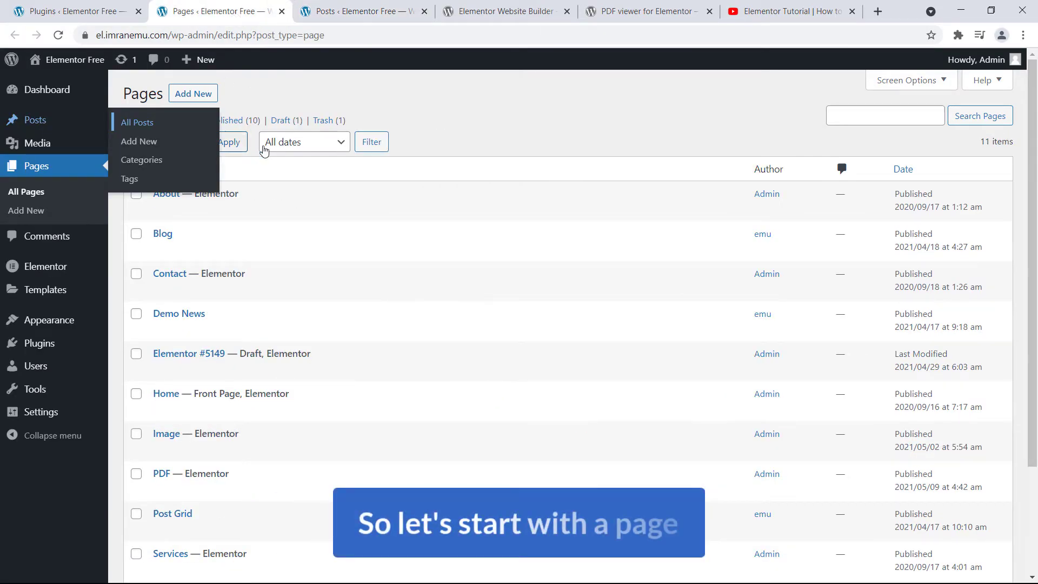
pyautogui.moveTo(167, 208)
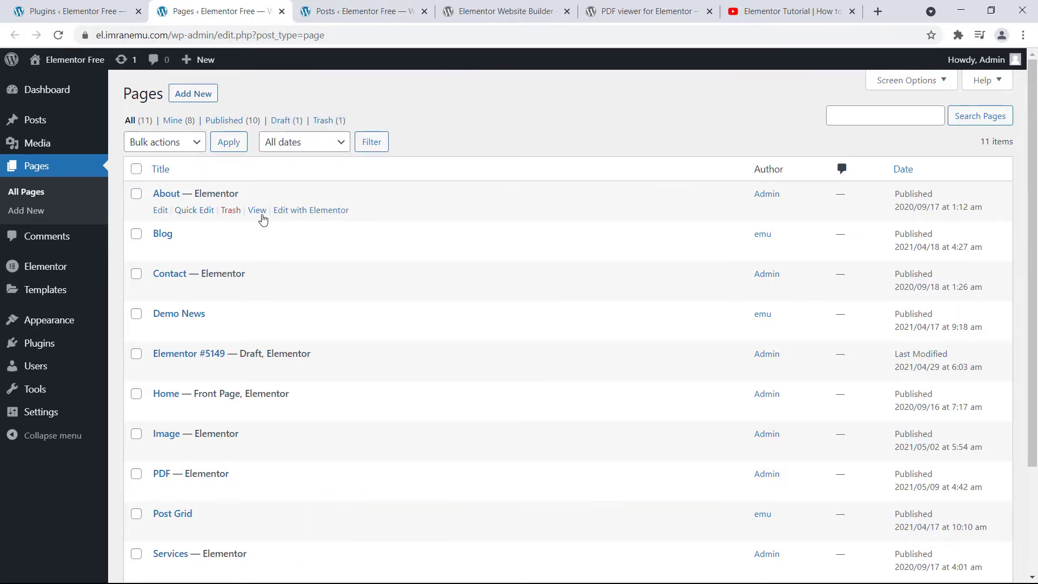
pyautogui.rightClick(257, 210)
pyautogui.click(303, 223)
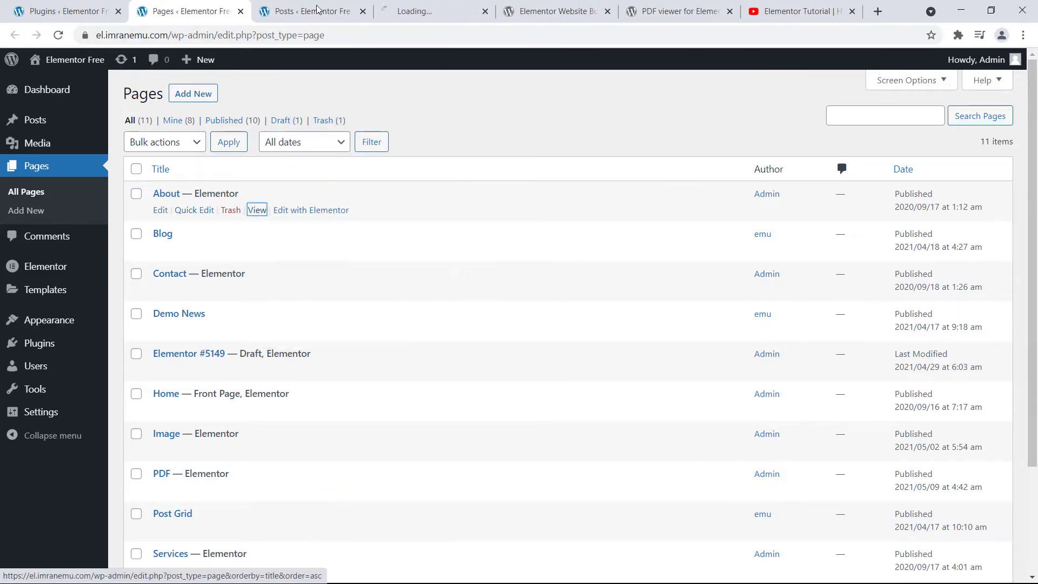
# Step: Scroll through the live About page, then return to the admin Pages list
pyautogui.click(427, 11)
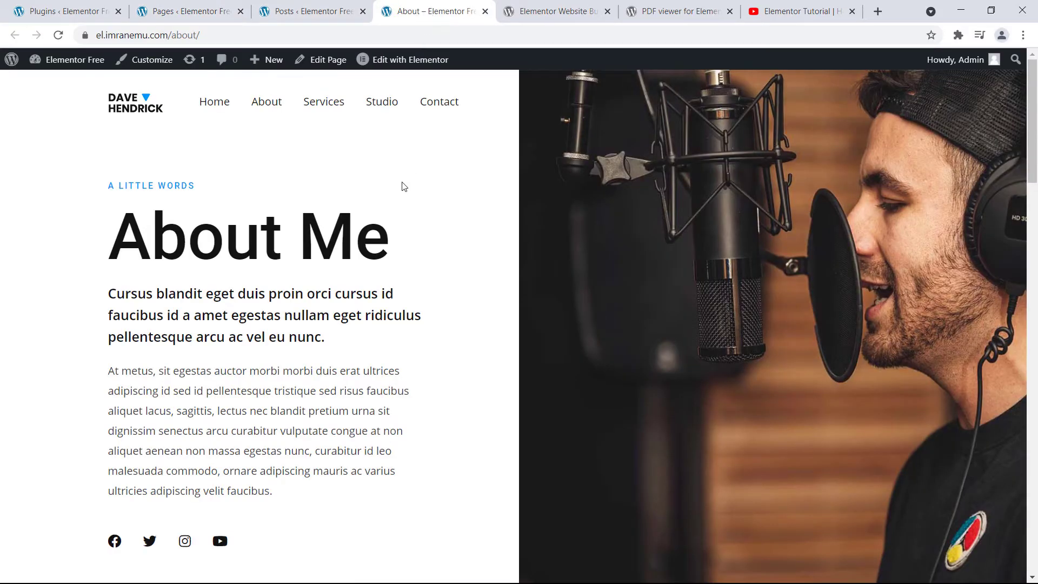
pyautogui.scroll(-3, 402, 186)
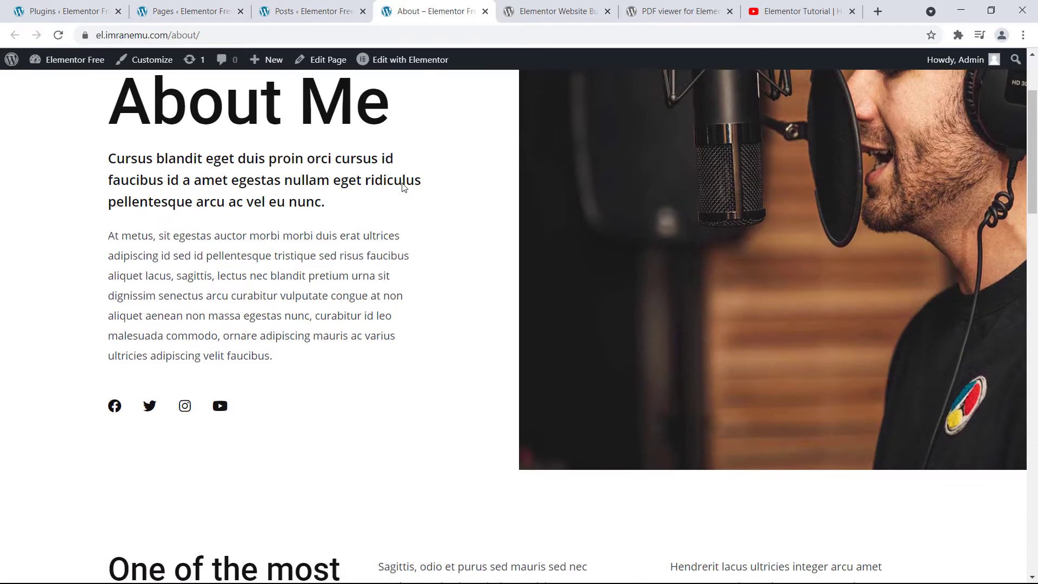
pyautogui.scroll(-20, 402, 182)
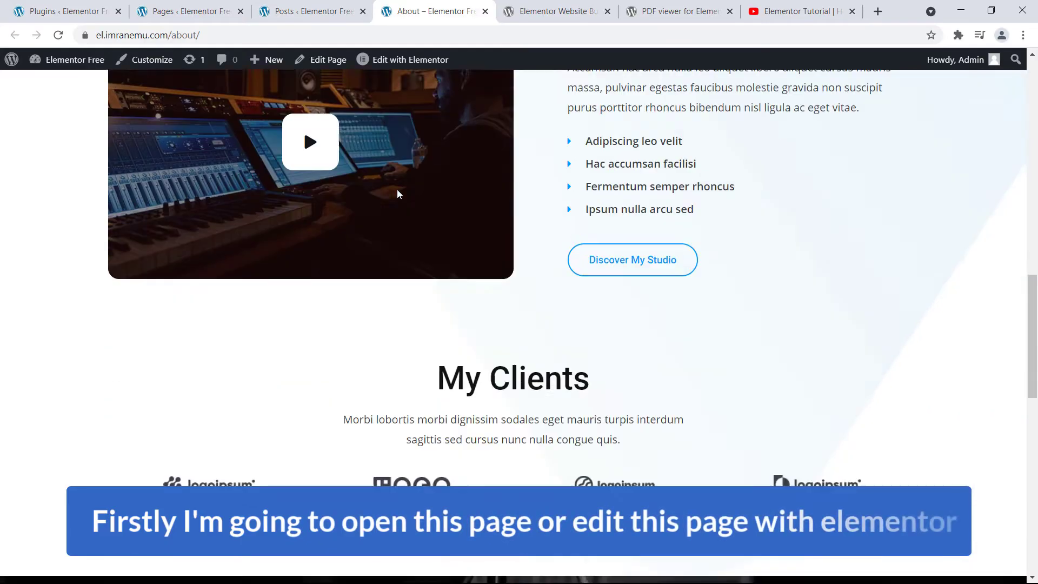
pyautogui.scroll(-8, 312, 236)
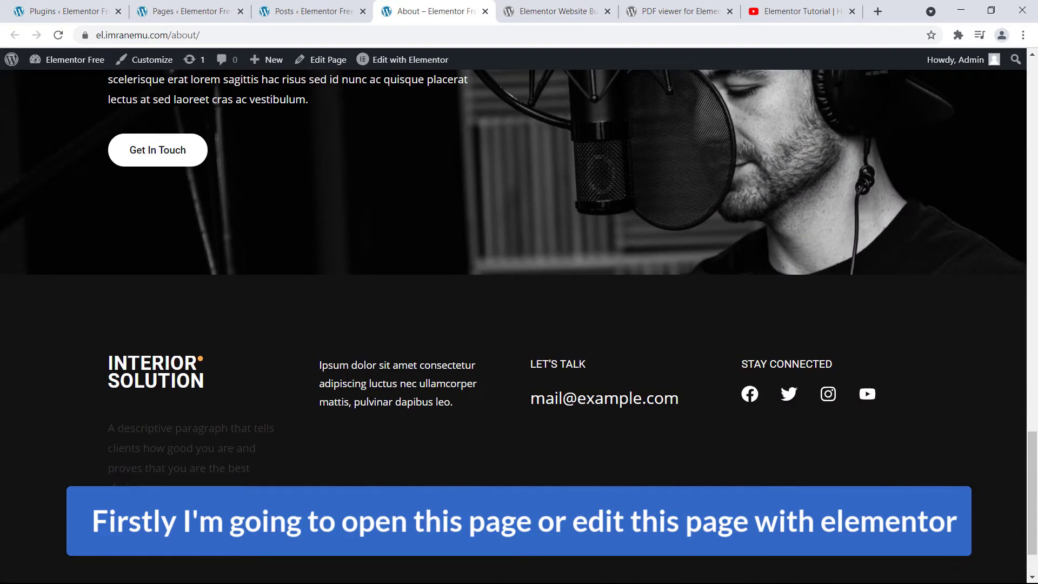
pyautogui.scroll(20, 312, 232)
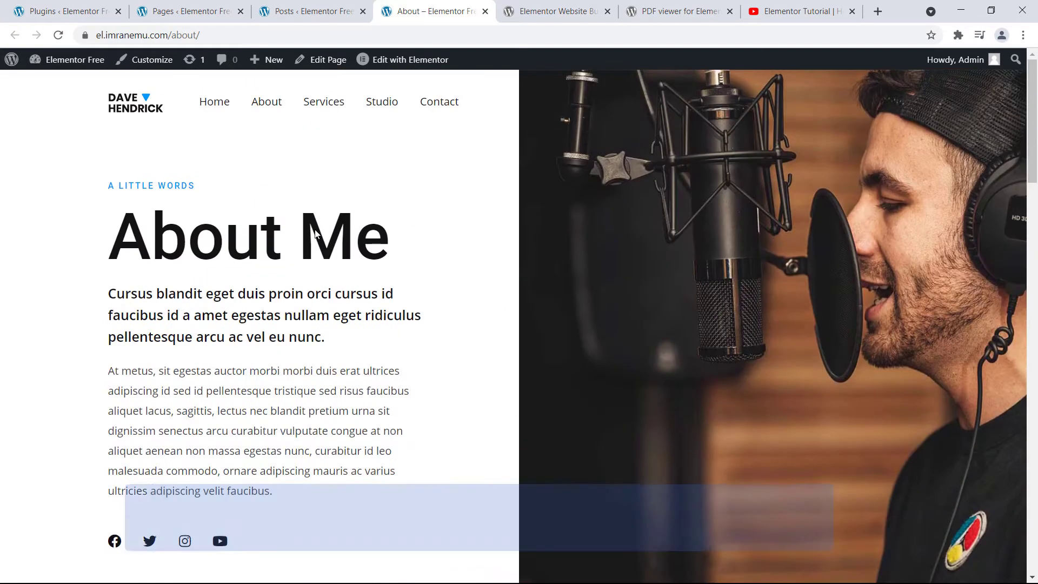
pyautogui.moveTo(405, 64)
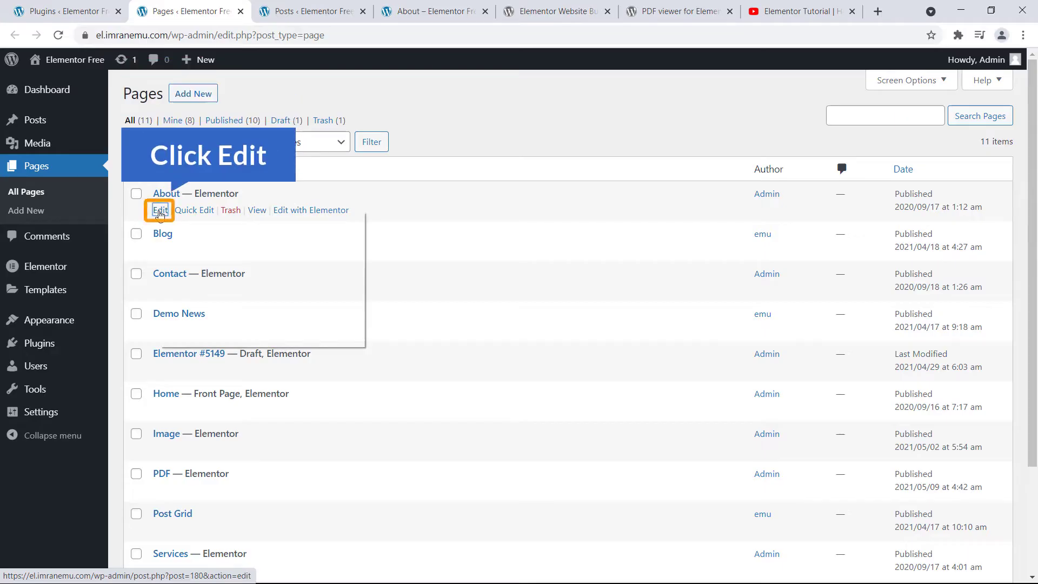
# Step: Open the About page's block editor in a new tab and launch Edit with Elementor
pyautogui.rightClick(160, 215)
pyautogui.click(179, 223)
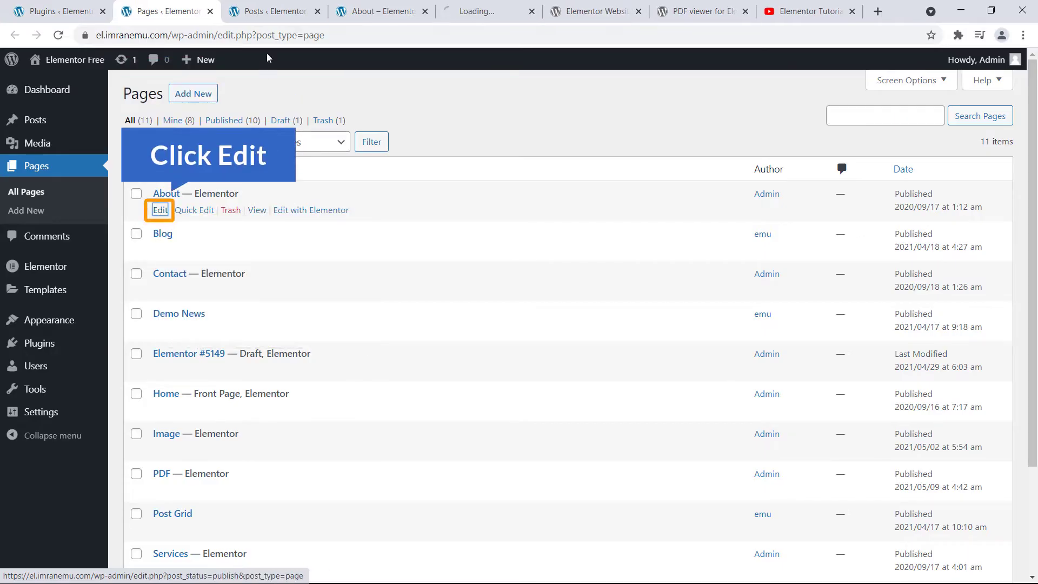
pyautogui.click(480, 11)
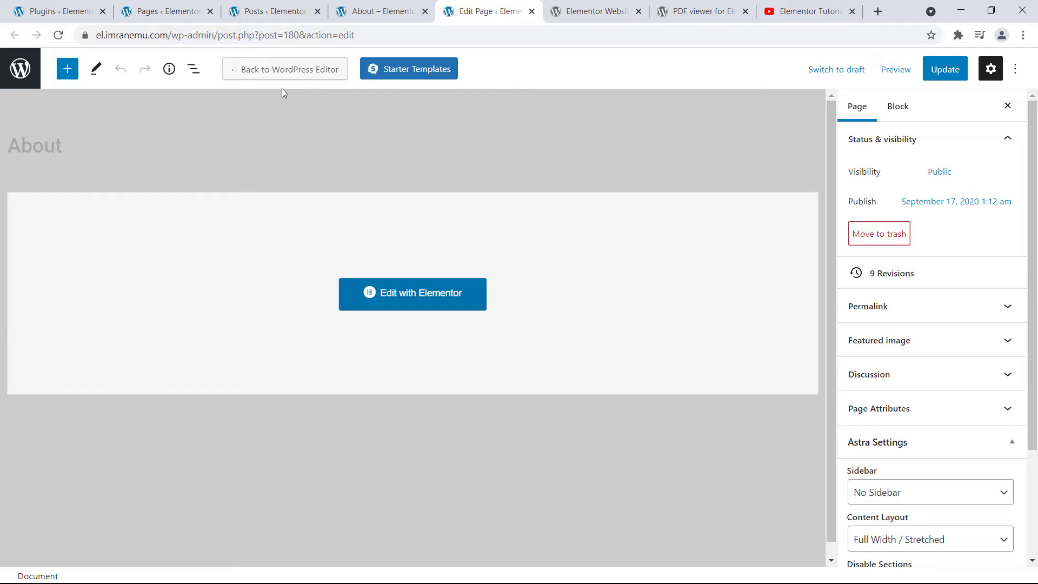
pyautogui.click(421, 300)
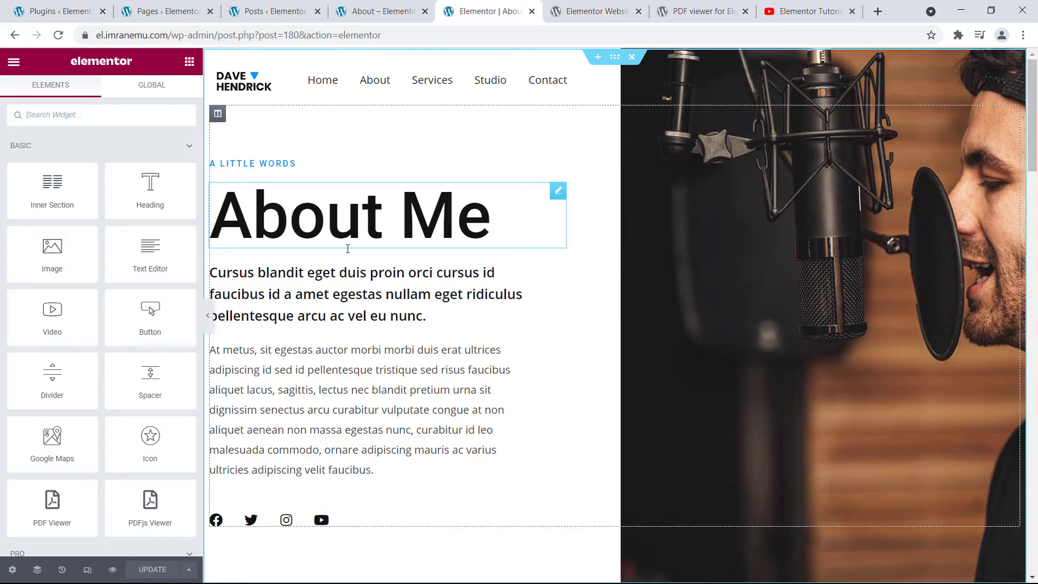
pyautogui.scroll(-6, 347, 248)
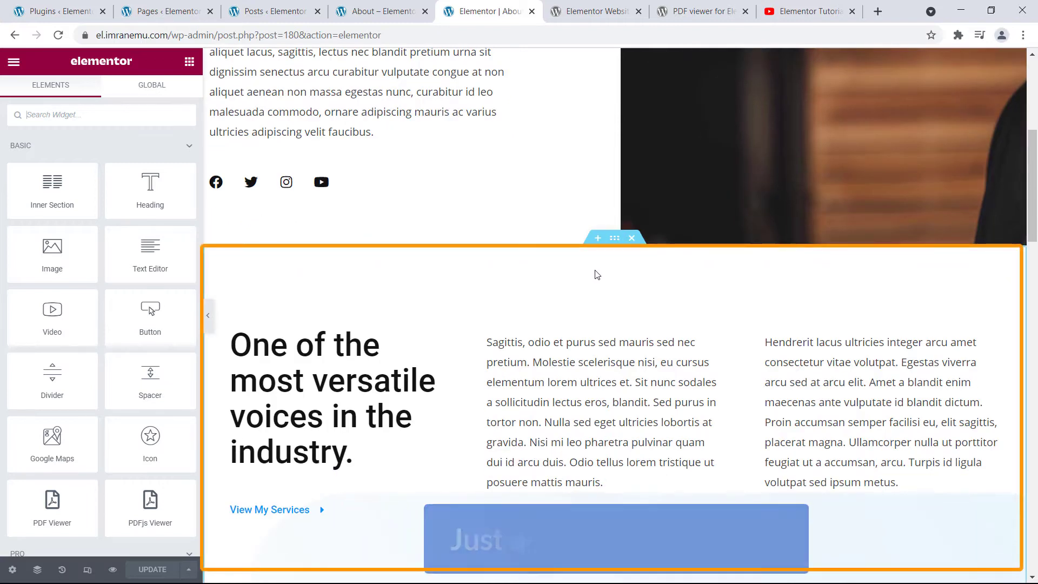
# Step: Insert a new one-column section above 'One of the most versatile voices', showing the widget list
pyautogui.click(598, 241)
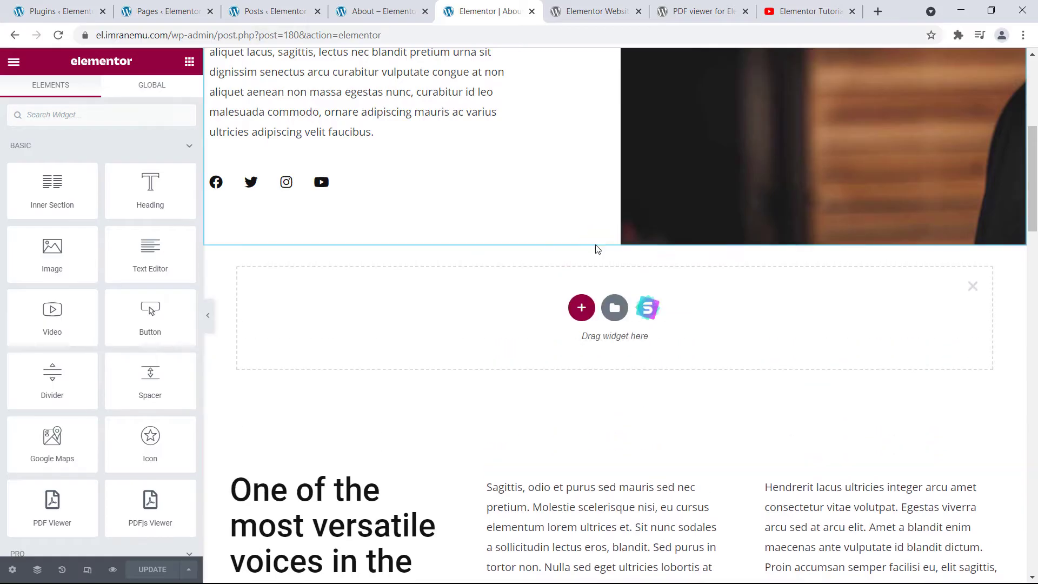
pyautogui.click(582, 308)
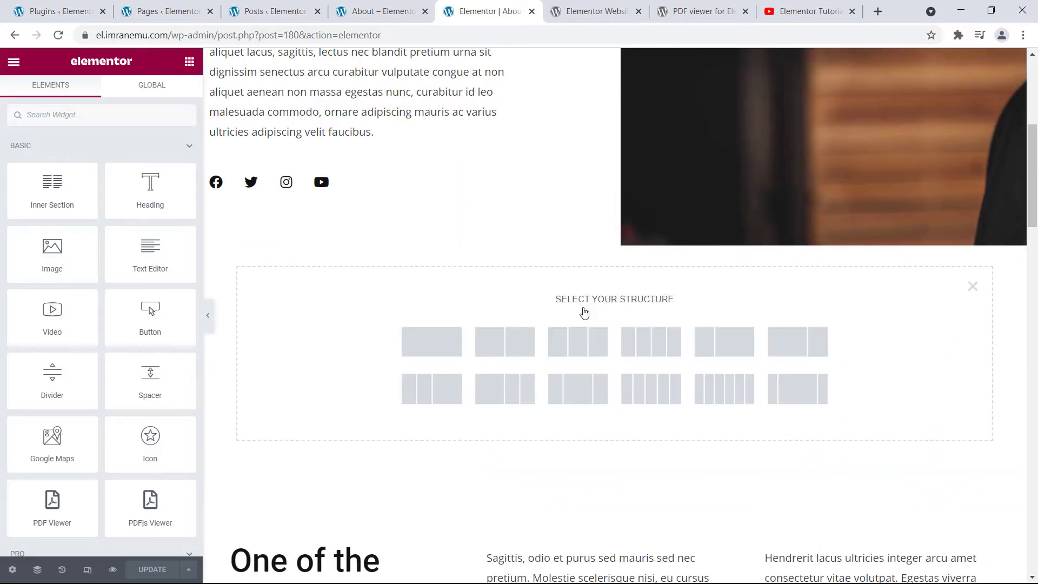
pyautogui.click(437, 346)
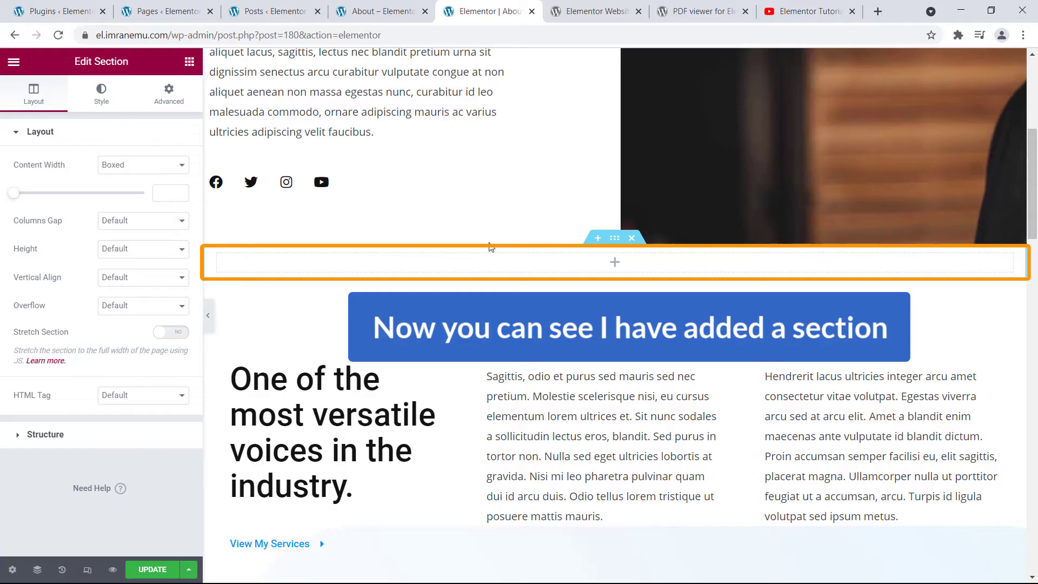
pyautogui.click(615, 265)
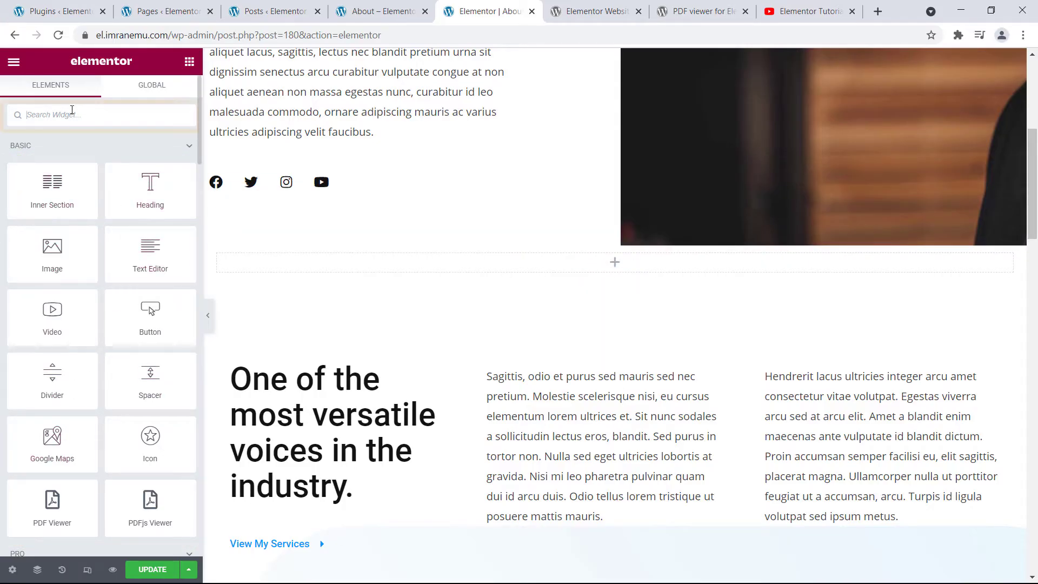
# Step: Search widgets for 'pd', drop PDF Viewer into the empty section, and check the sample PDF preview
pyautogui.write('pdf')
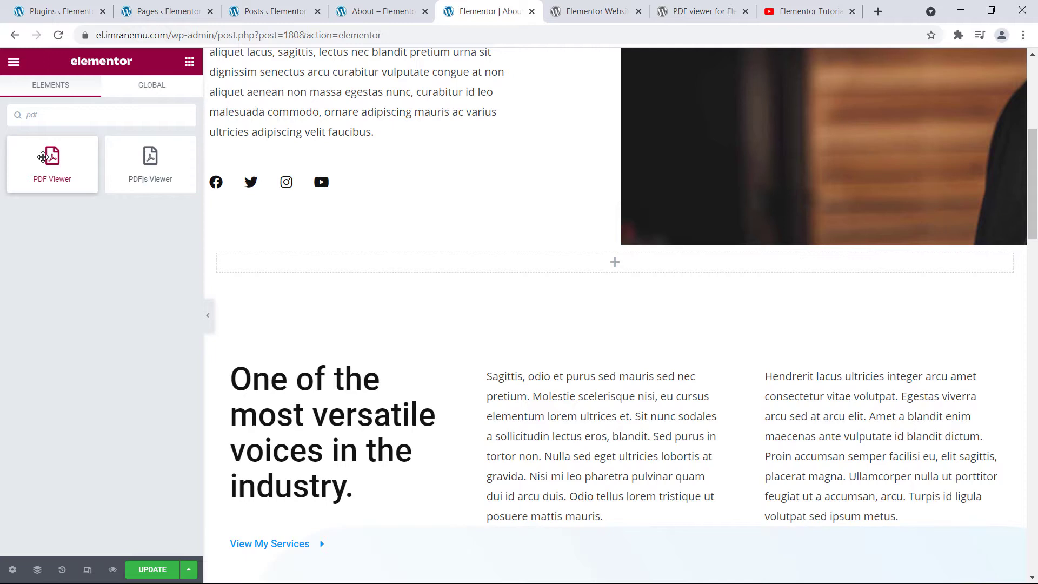
pyautogui.moveTo(49, 163); pyautogui.dragTo(606, 262)
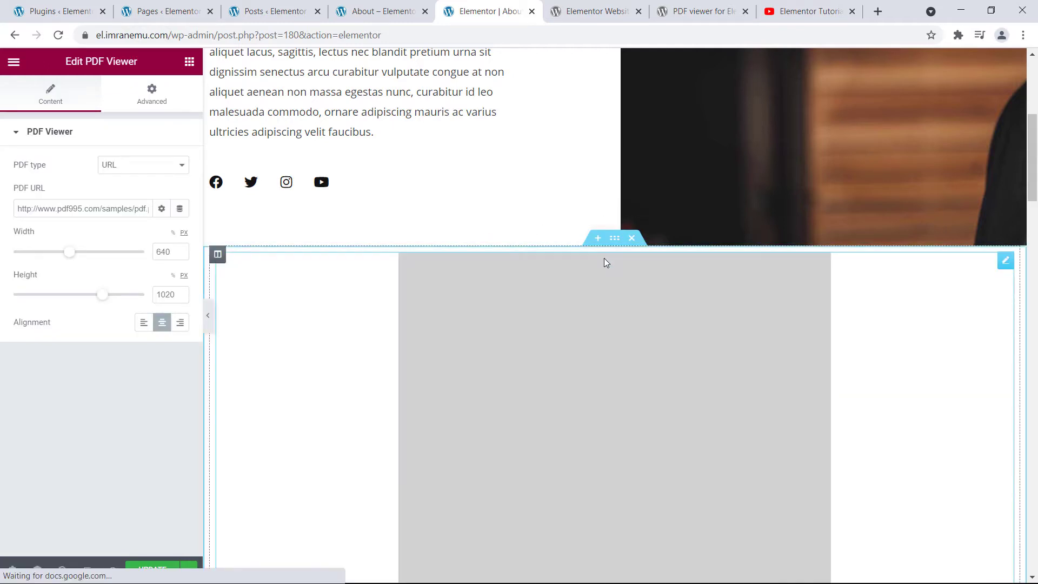
pyautogui.scroll(-3, 508, 176)
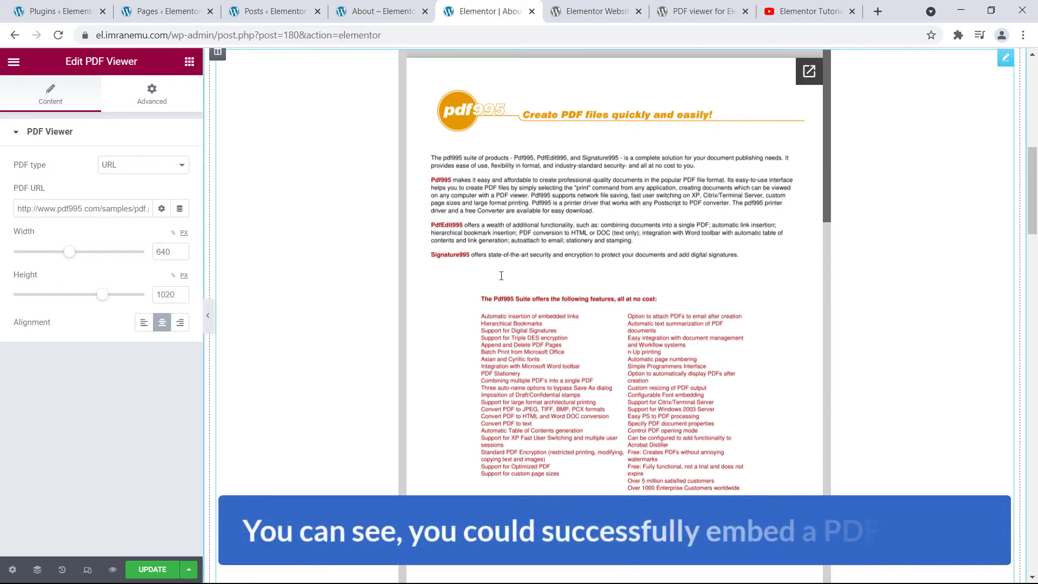
pyautogui.scroll(-4, 501, 266)
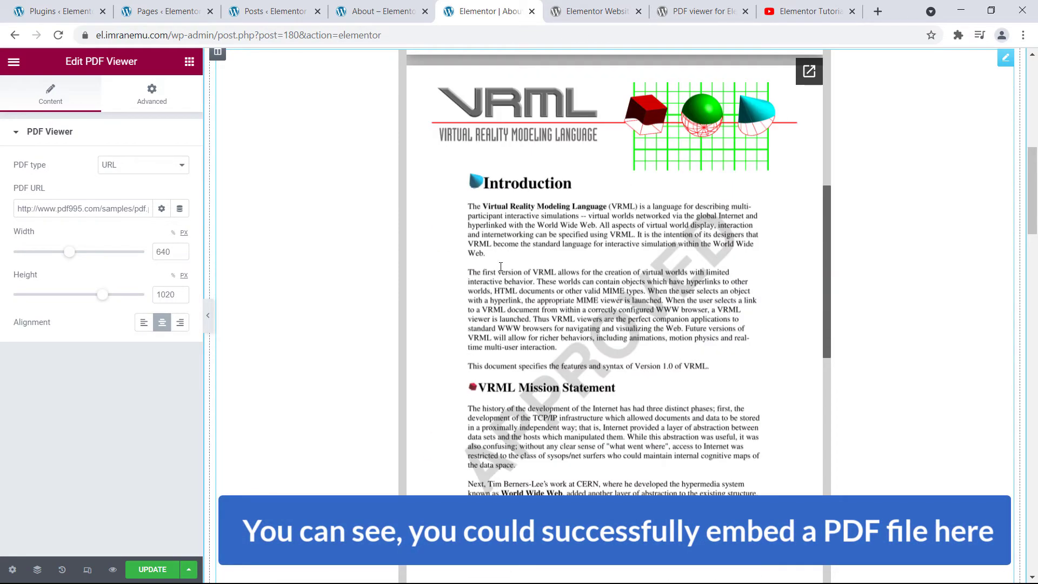
pyautogui.scroll(-15, 501, 267)
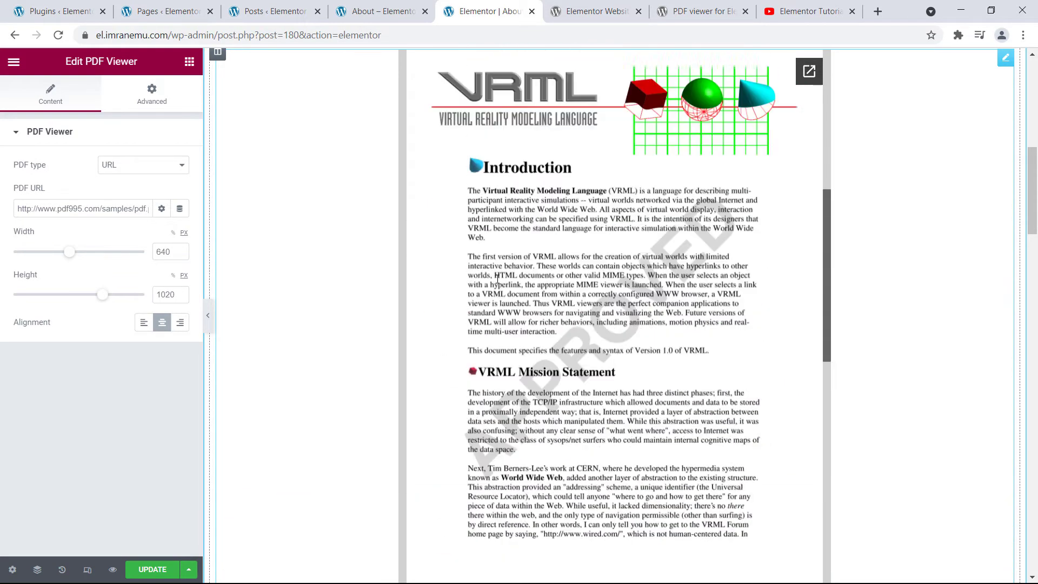
pyautogui.scroll(10, 498, 279)
pyautogui.scroll(6, 927, 169)
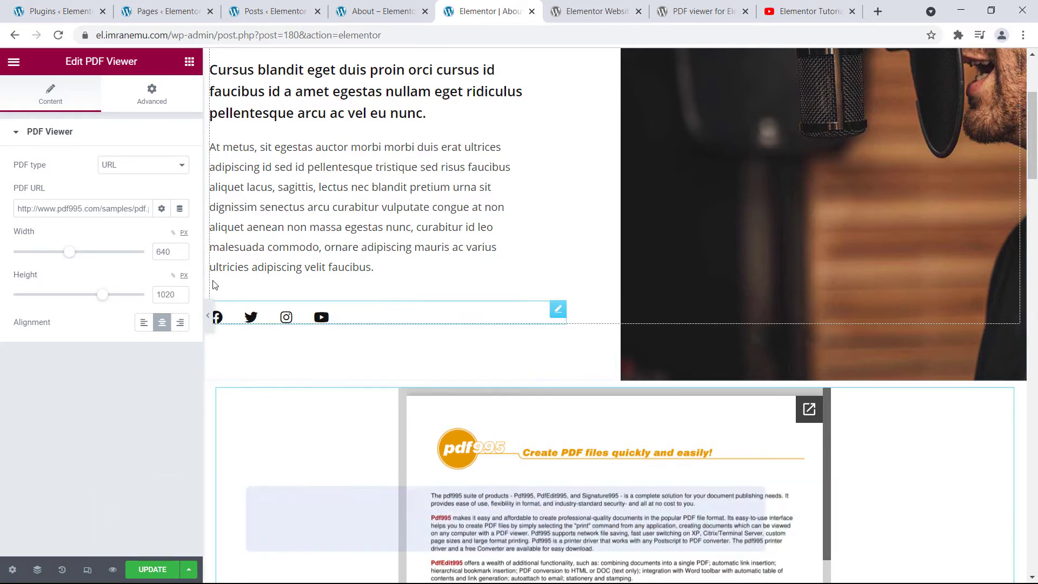
# Step: Set the PDF Viewer's PDF type to File and remove the placeholder.png file
pyautogui.click(161, 169)
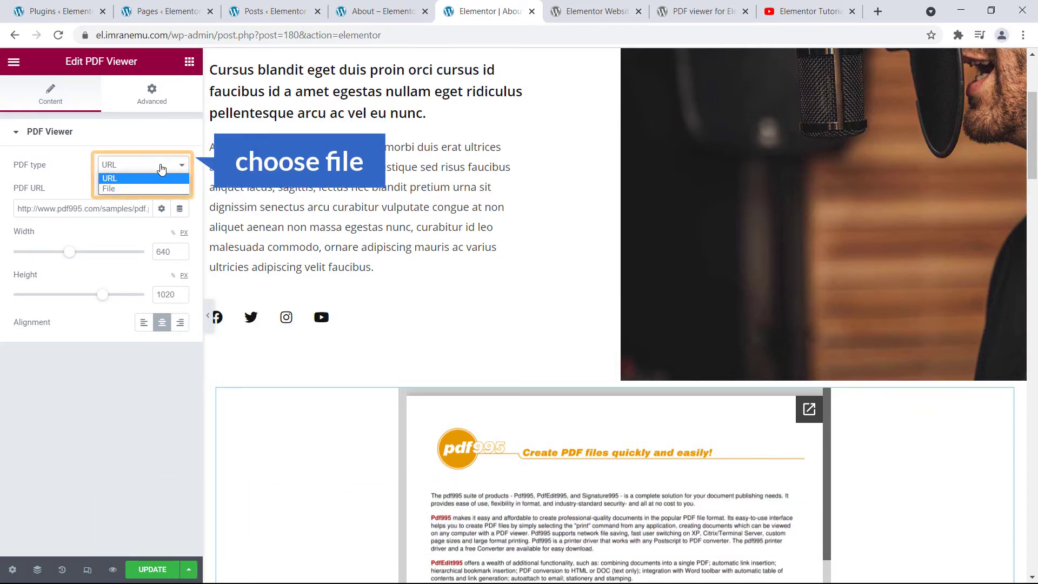
pyautogui.click(134, 195)
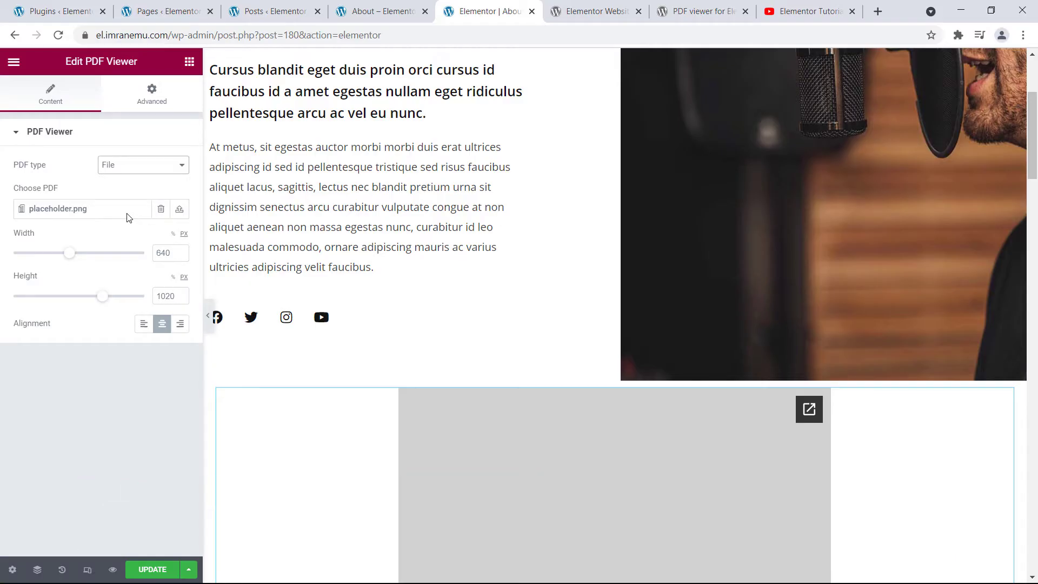
pyautogui.click(161, 210)
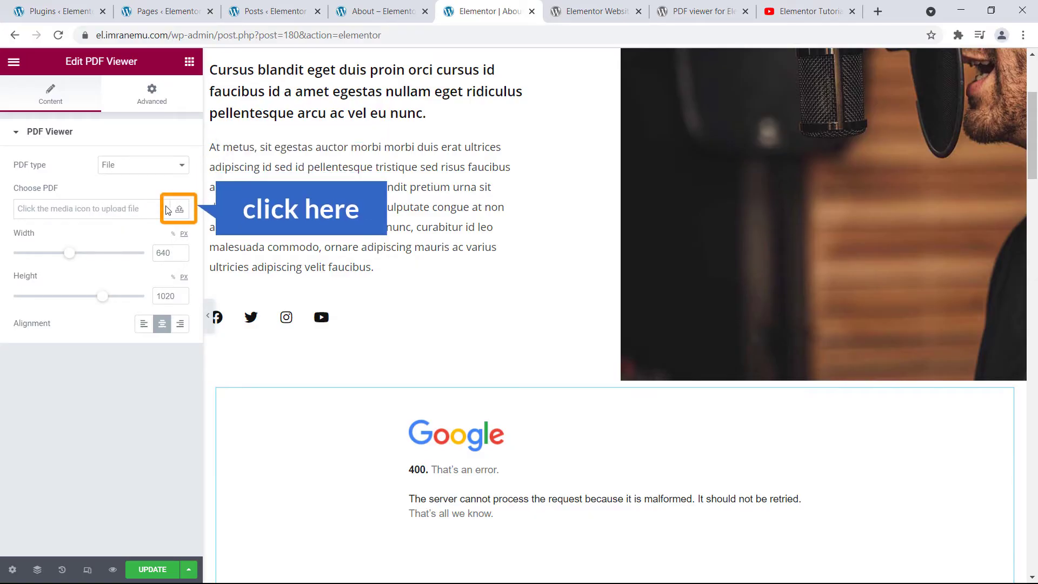
# Step: Upload RealHomes Theme.pdf to the media library and insert it as the widget's PDF
pyautogui.click(179, 210)
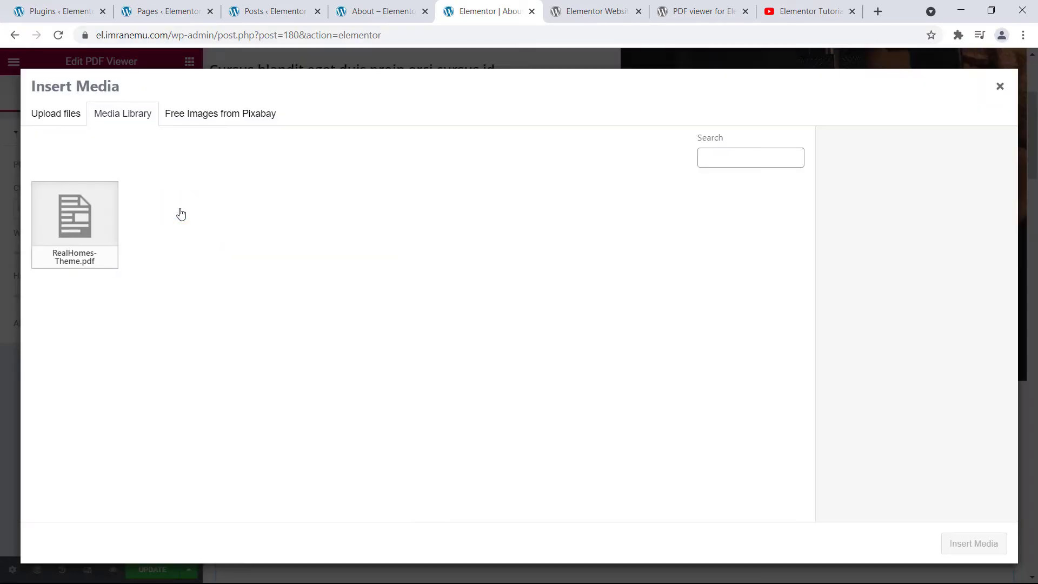
pyautogui.click(55, 118)
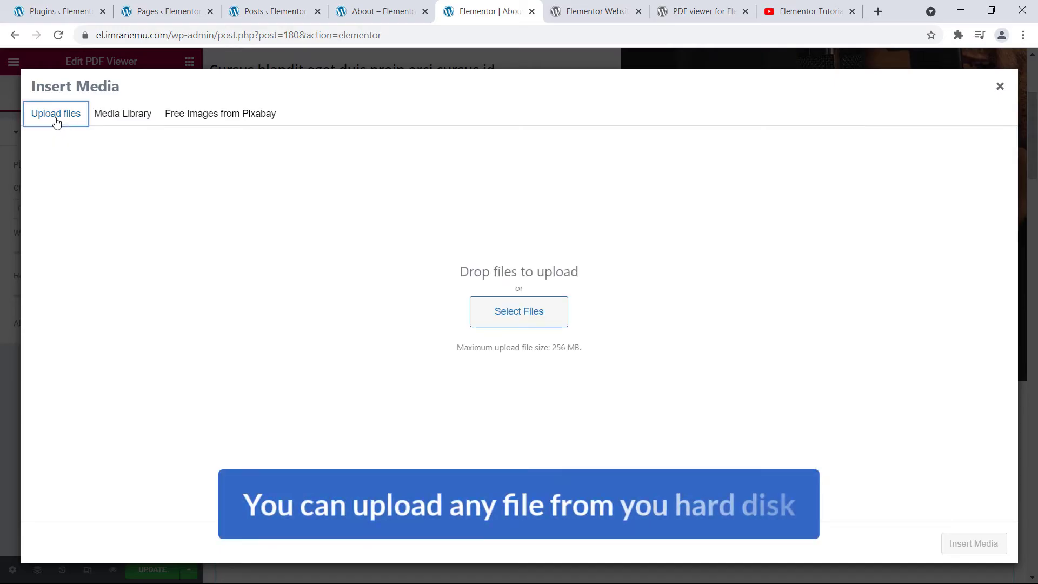
pyautogui.click(505, 312)
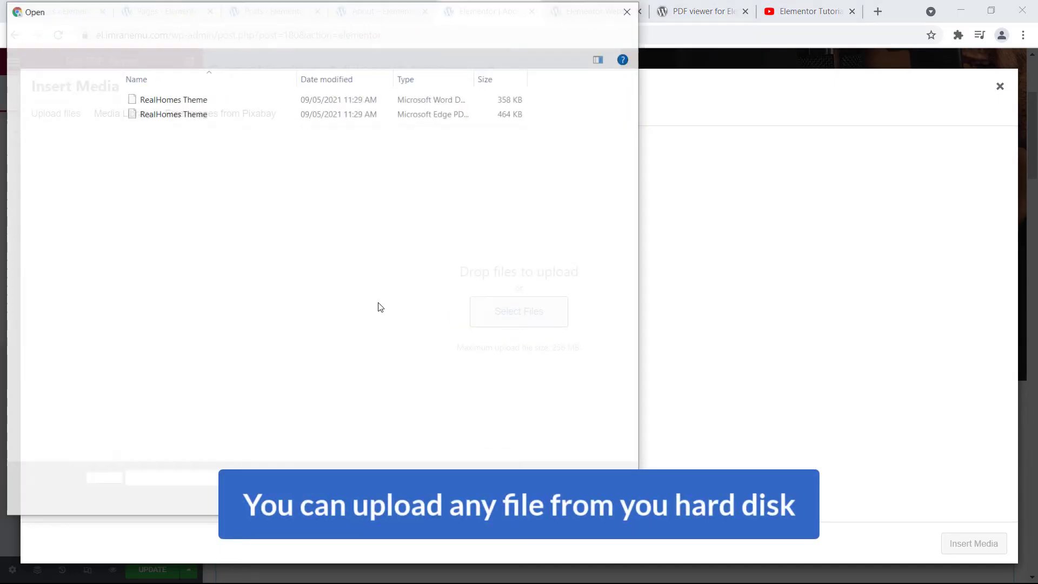
pyautogui.click(184, 114)
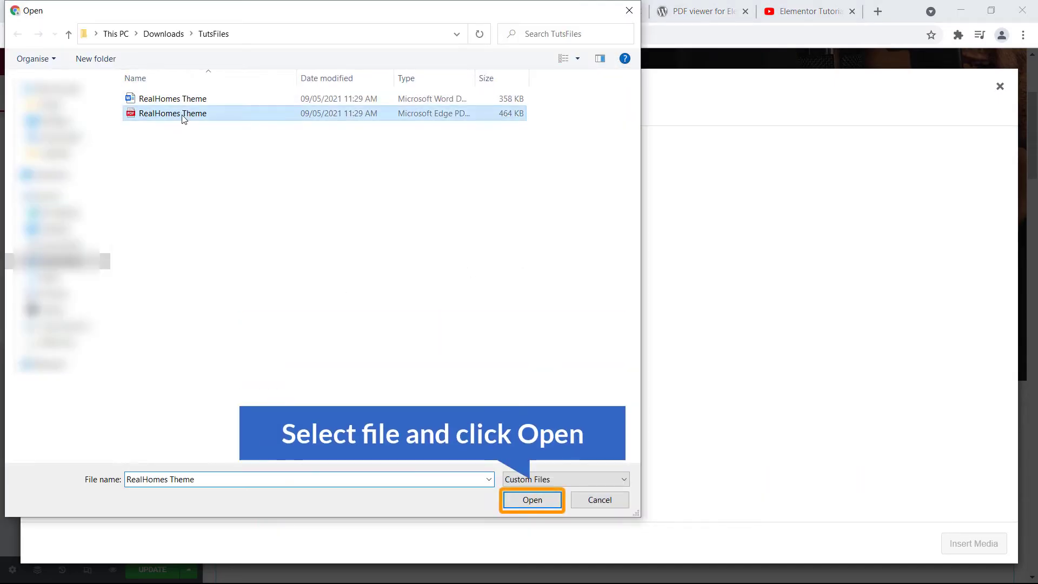
pyautogui.click(530, 500)
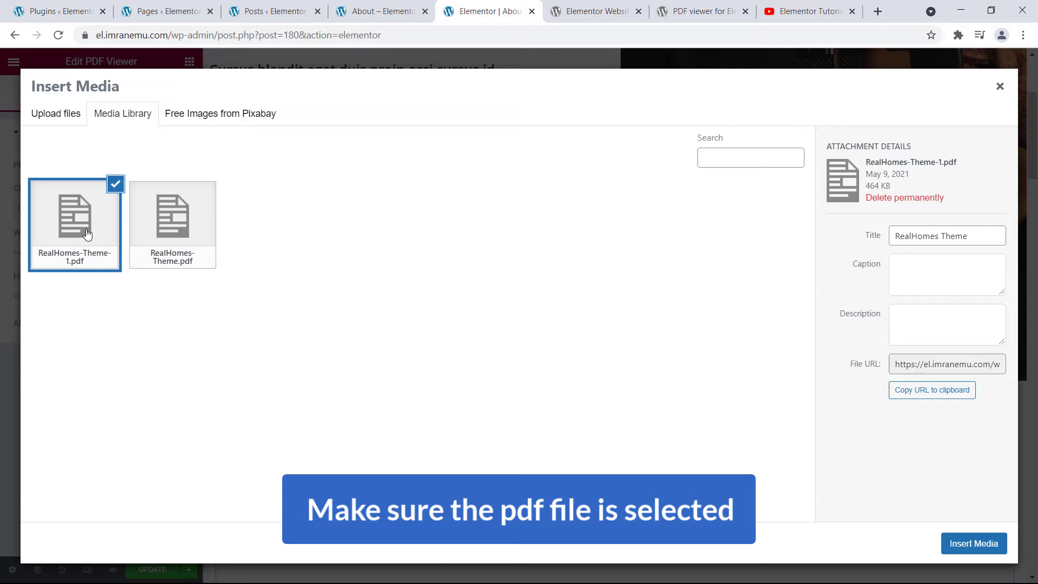
pyautogui.click(961, 547)
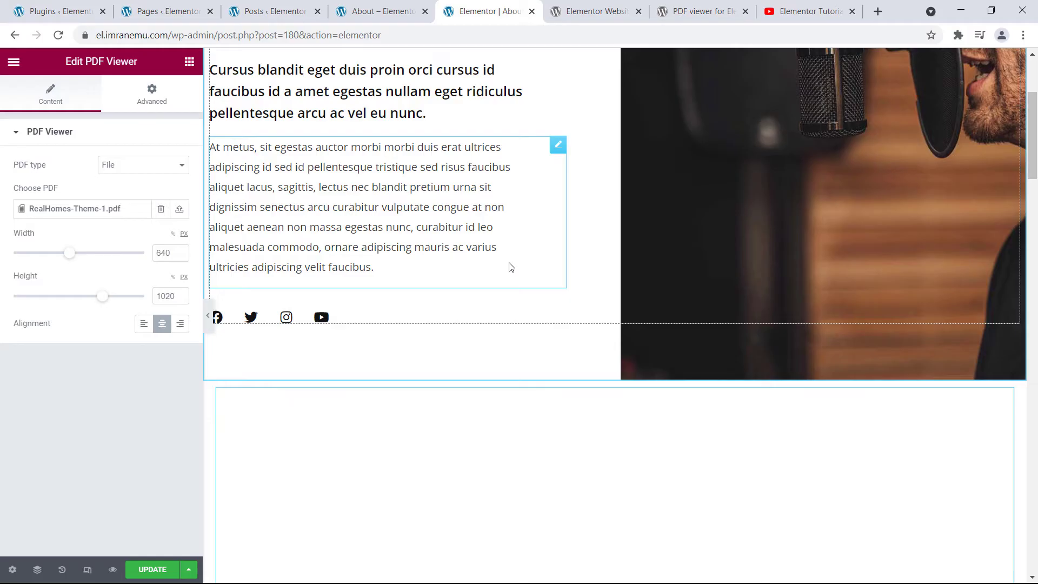
# Step: Update the About page and reload the Elementor editor so the PDF renders
pyautogui.scroll(-5, 512, 276)
pyautogui.click(162, 565)
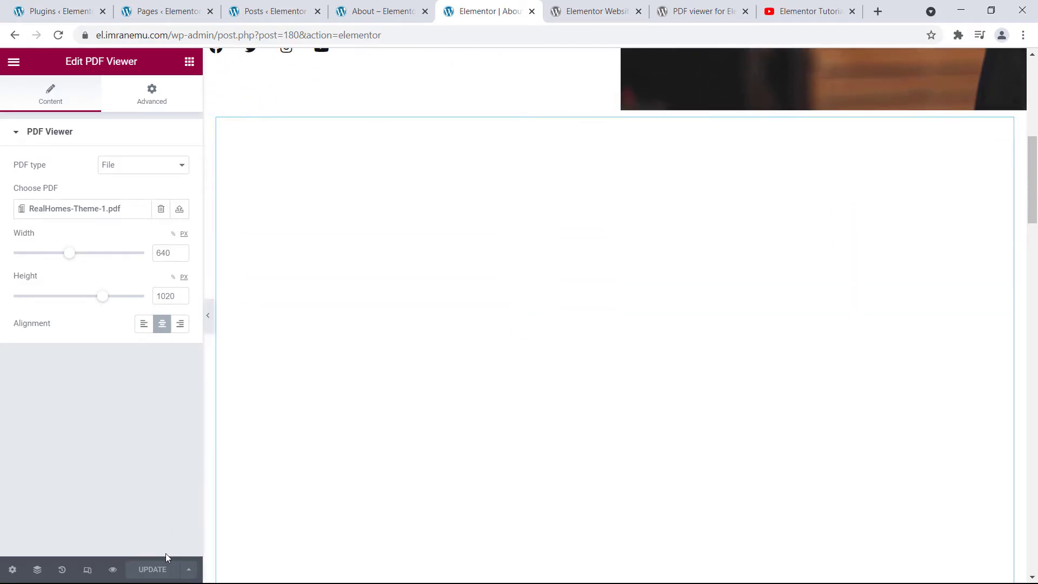
pyautogui.click(51, 36)
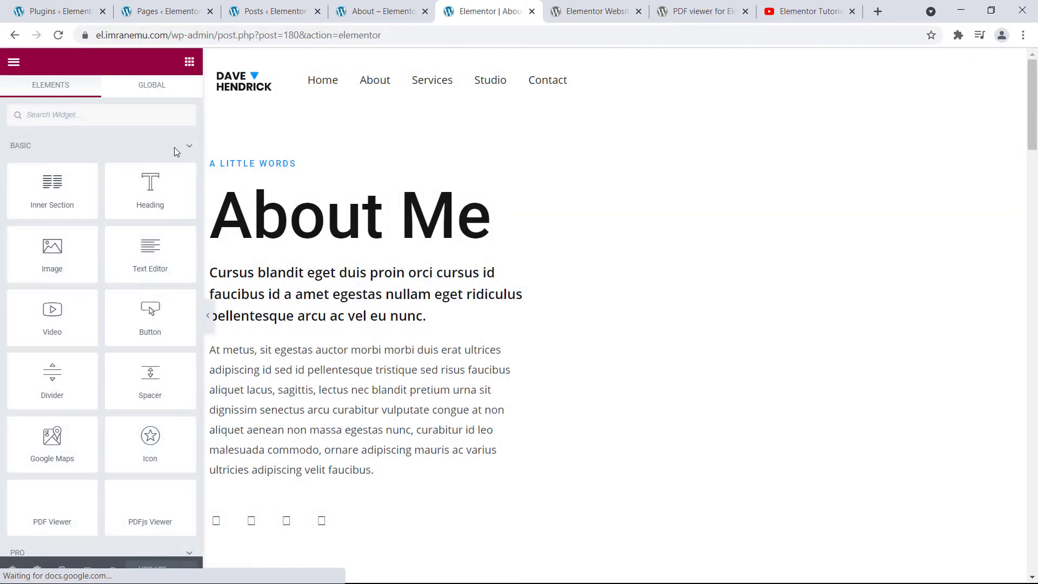
# Step: Select the PDF Viewer widget, now showing the RealHomes Theme PDF, to edit its settings
pyautogui.scroll(-1, 502, 363)
pyautogui.scroll(-8, 503, 364)
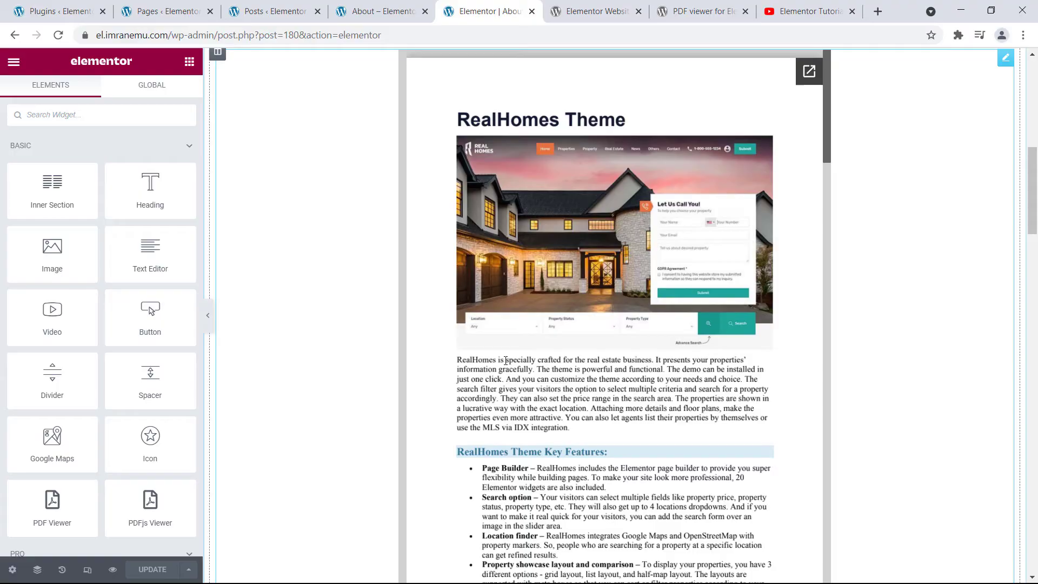
pyautogui.scroll(4, 505, 361)
pyautogui.click(319, 313)
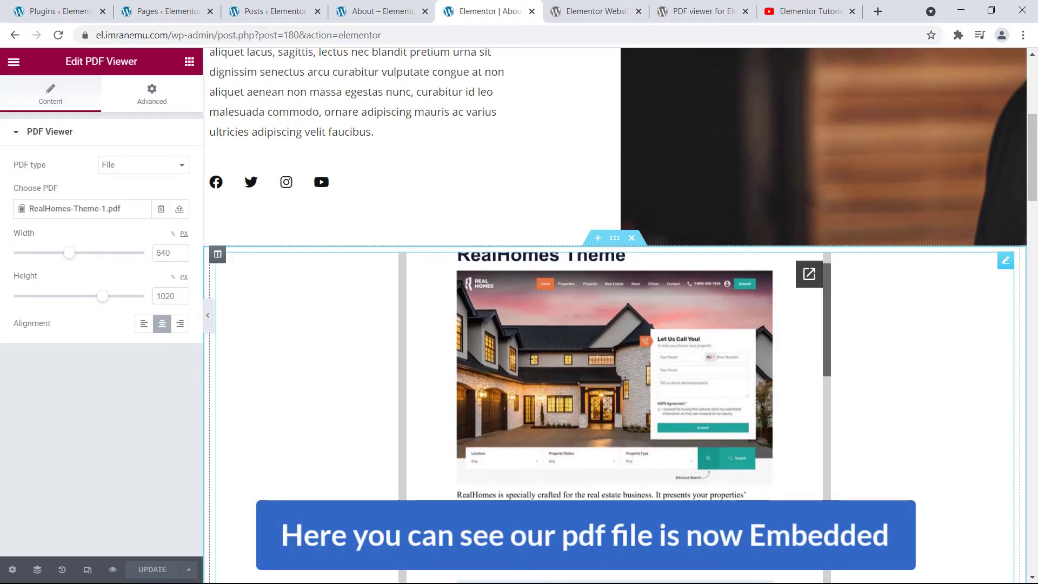
pyautogui.scroll(-2, 513, 288)
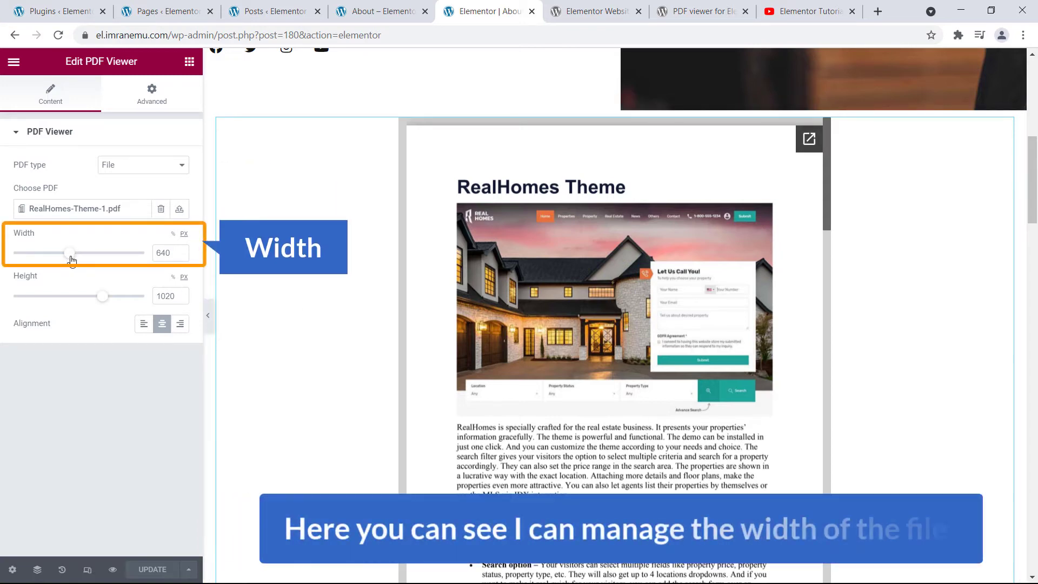
# Step: Size the PDF viewer to 950 px wide by 825 px tall and try its alignment options
pyautogui.moveTo(69, 252); pyautogui.dragTo(51, 254)
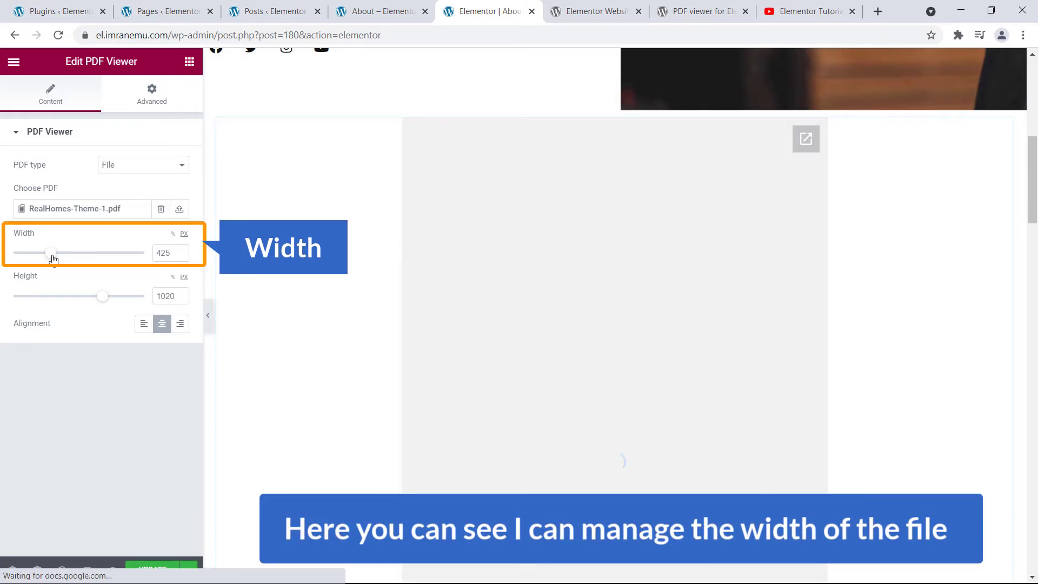
pyautogui.moveTo(53, 260); pyautogui.dragTo(98, 267)
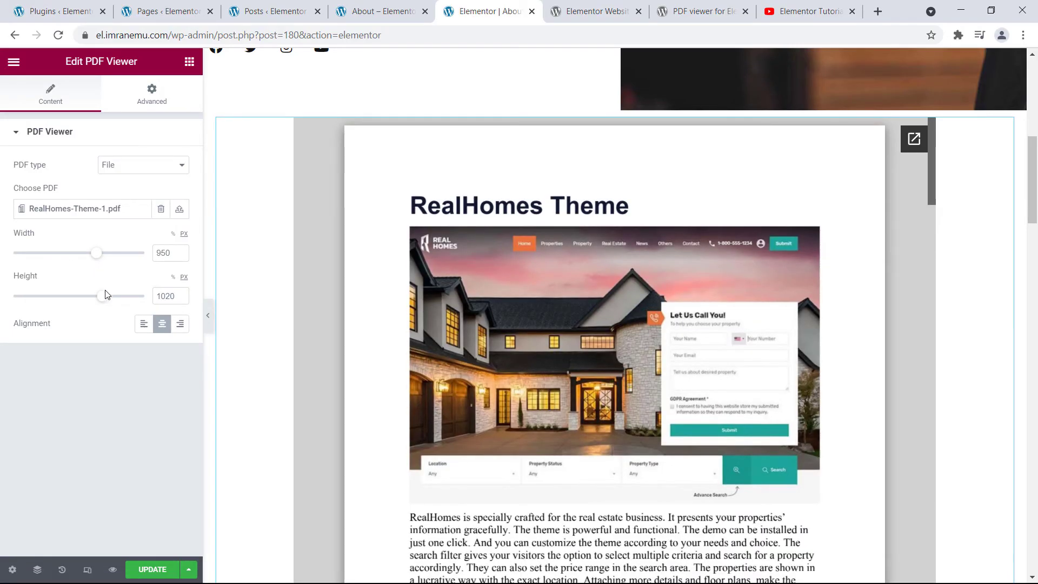
pyautogui.moveTo(105, 302); pyautogui.dragTo(86, 300)
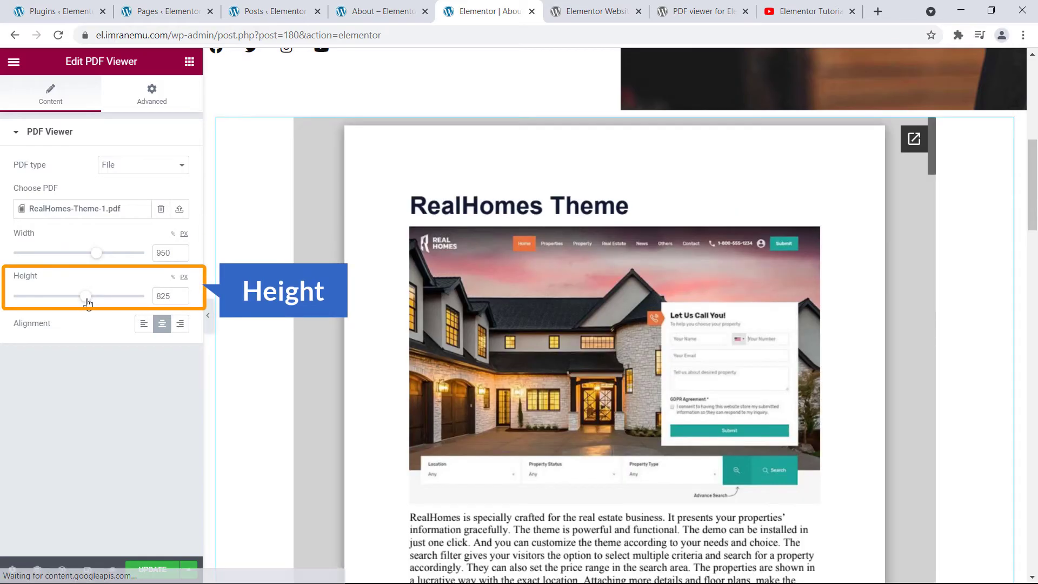
pyautogui.scroll(-10, 490, 457)
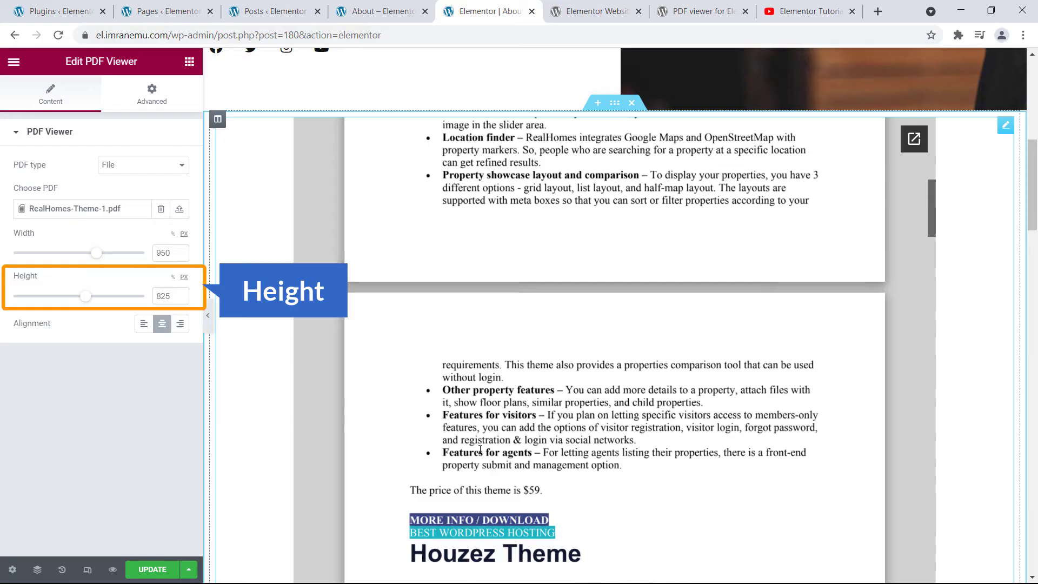
pyautogui.scroll(8, 491, 378)
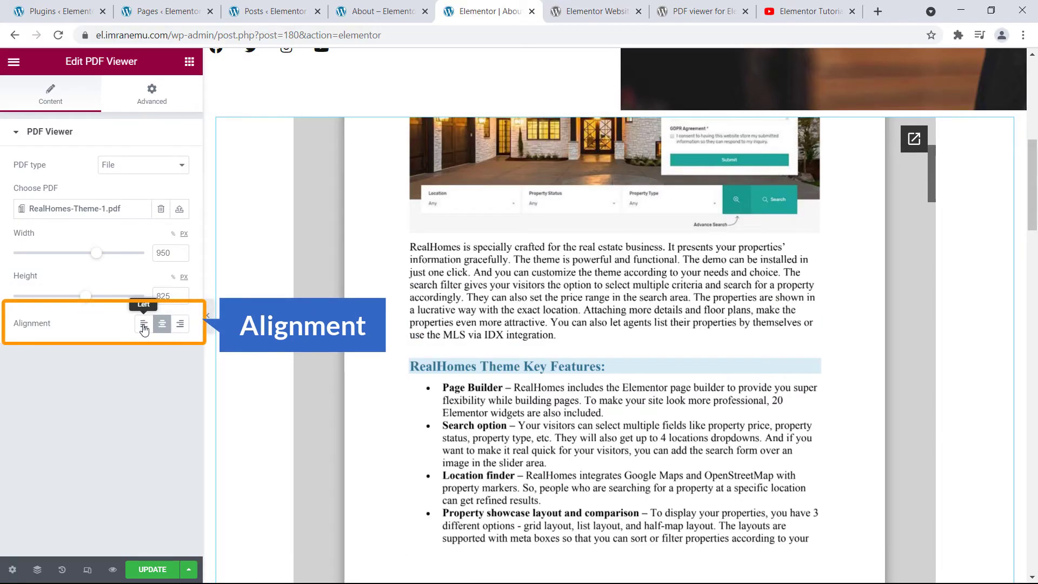
pyautogui.click(144, 326)
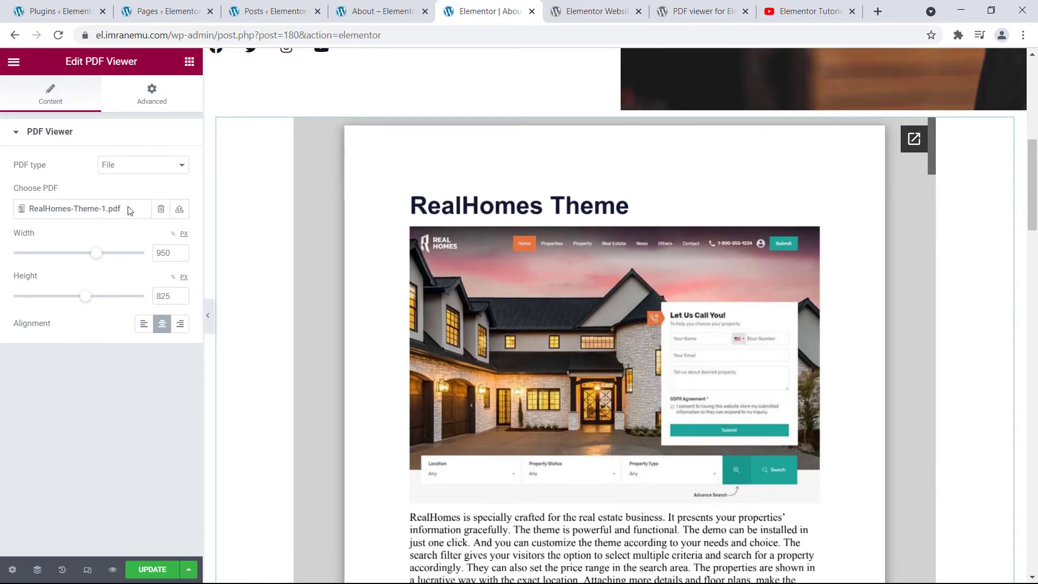
# Step: Review the widget's Advanced and Motion Effects settings, then update the page from the Content settings
pyautogui.click(157, 101)
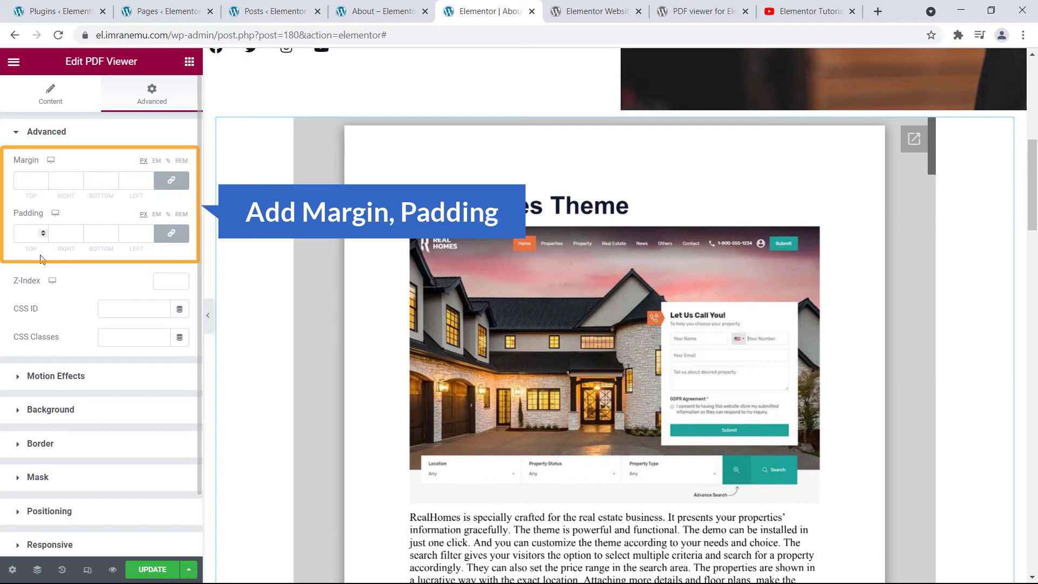
pyautogui.scroll(-2, 41, 290)
pyautogui.click(52, 312)
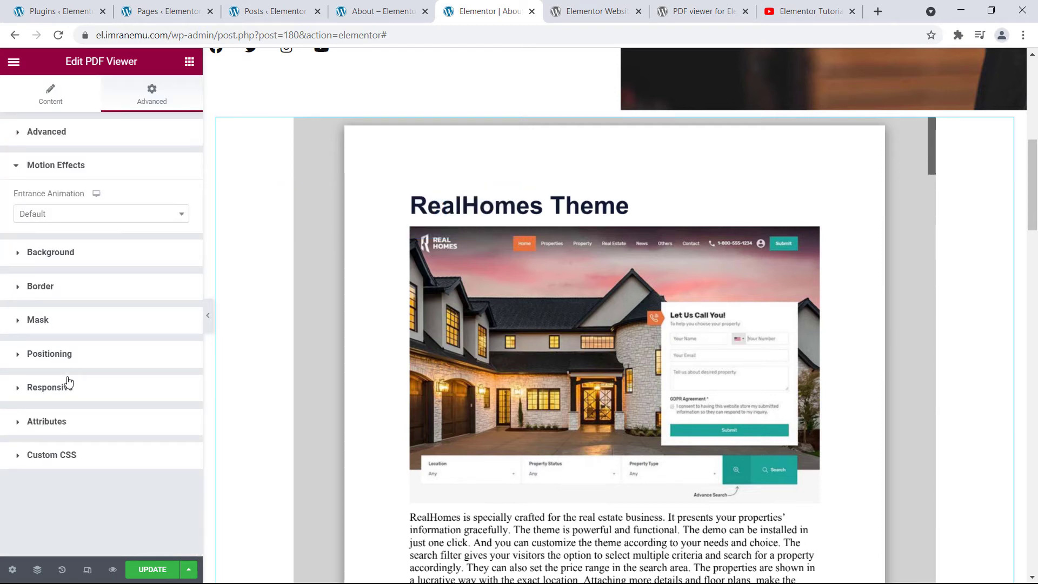
pyautogui.click(54, 101)
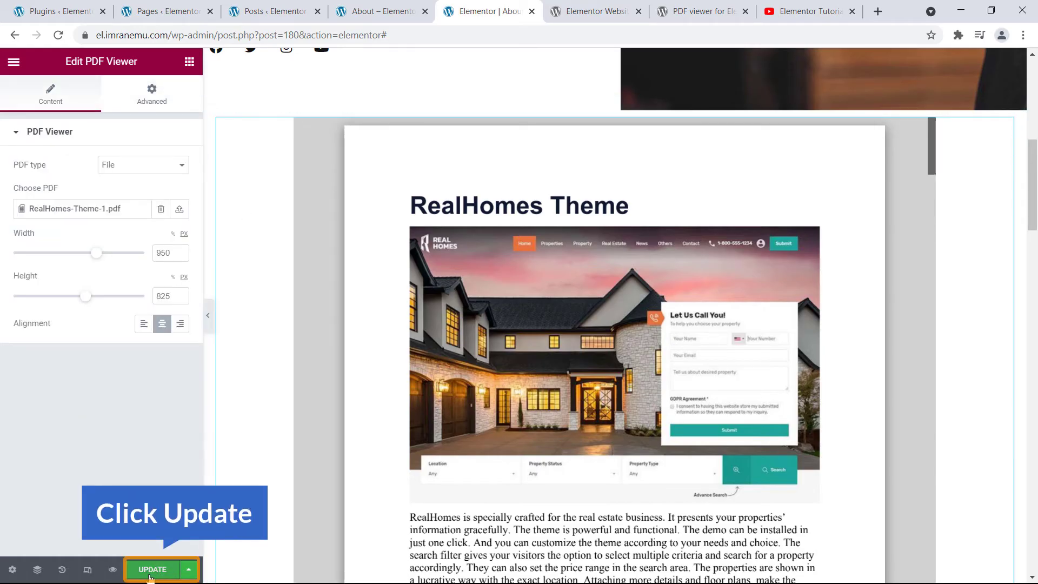
pyautogui.click(369, 10)
pyautogui.scroll(-20, 295, 127)
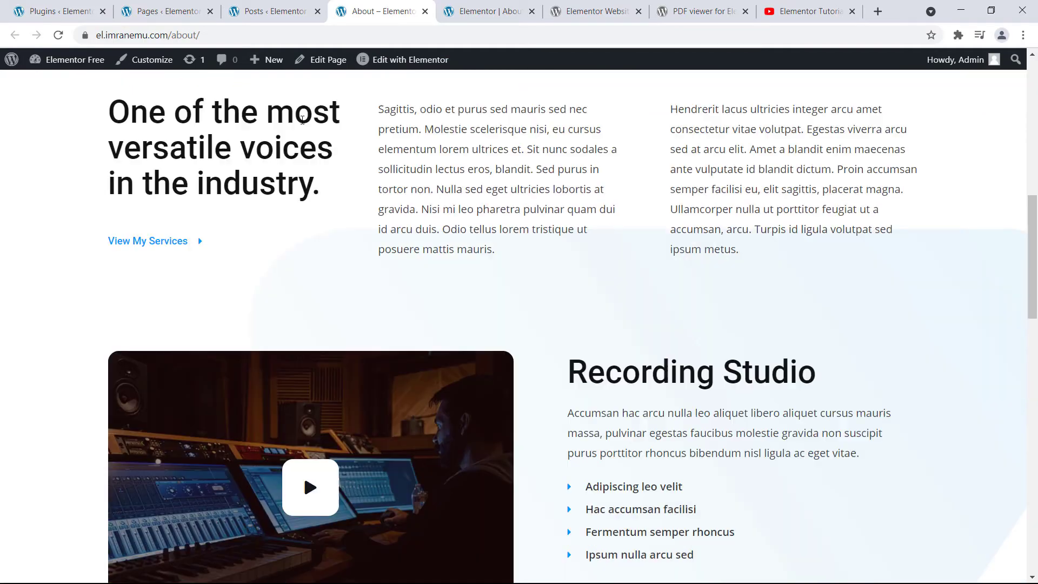
pyautogui.scroll(-4, 276, 133)
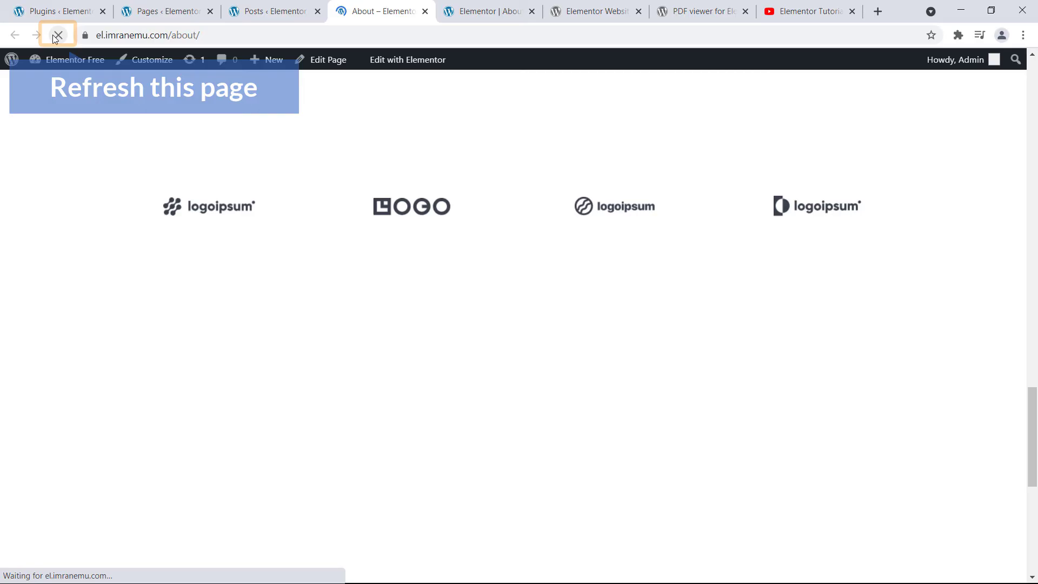
pyautogui.scroll(20, 365, 190)
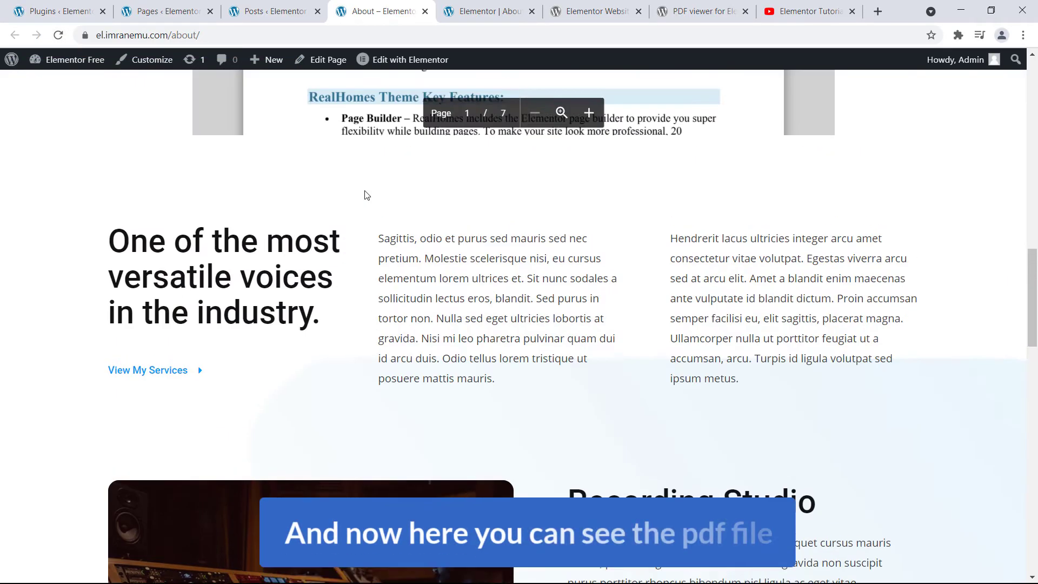
pyautogui.scroll(5, 389, 222)
pyautogui.scroll(-12, 474, 319)
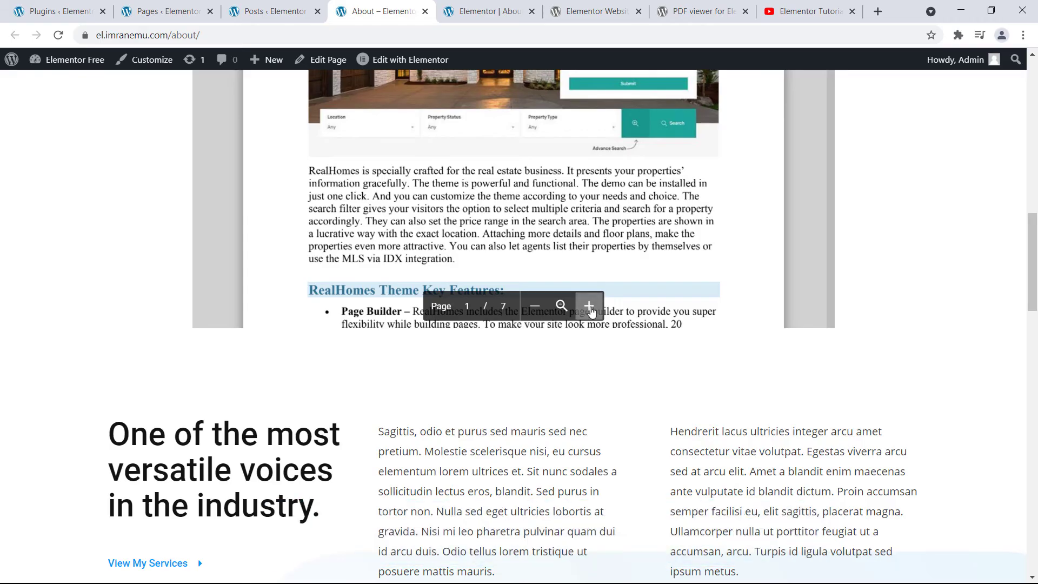
pyautogui.click(589, 306)
pyautogui.click(589, 306)
pyautogui.click(589, 306)
pyautogui.scroll(12, 577, 271)
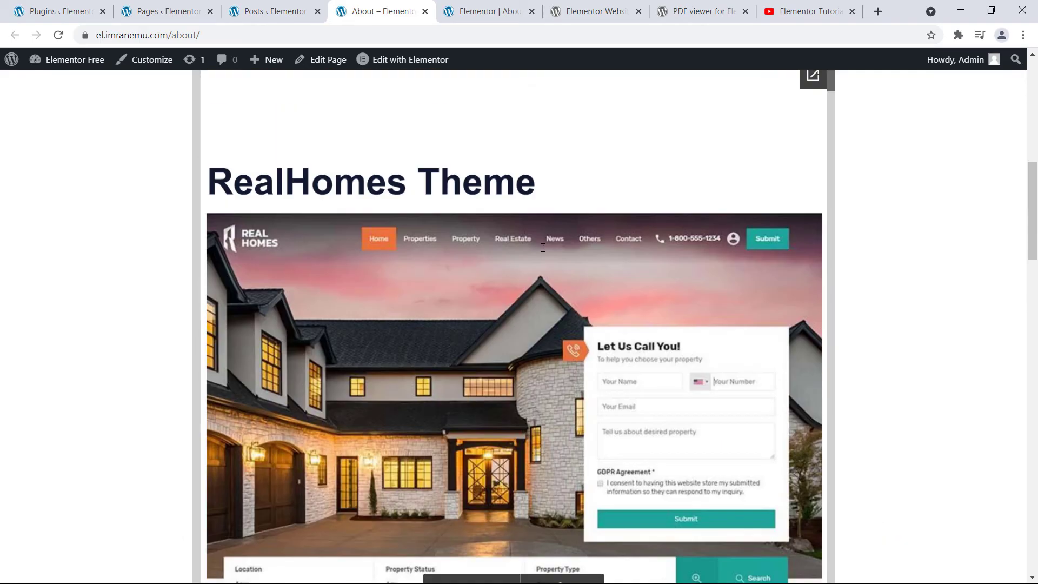
pyautogui.scroll(-8, 549, 239)
pyautogui.scroll(-15, 544, 238)
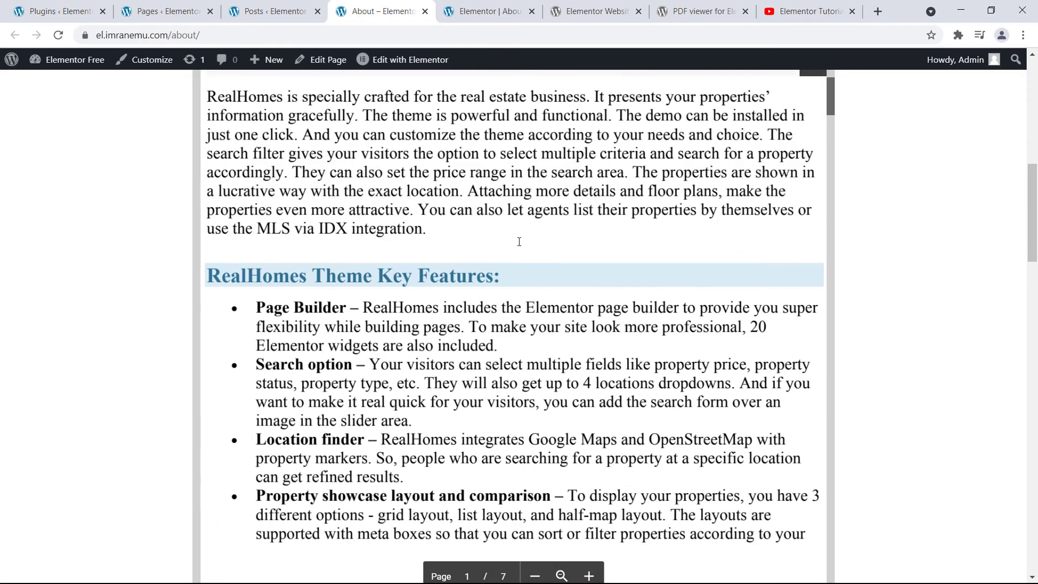
pyautogui.scroll(-5, 540, 332)
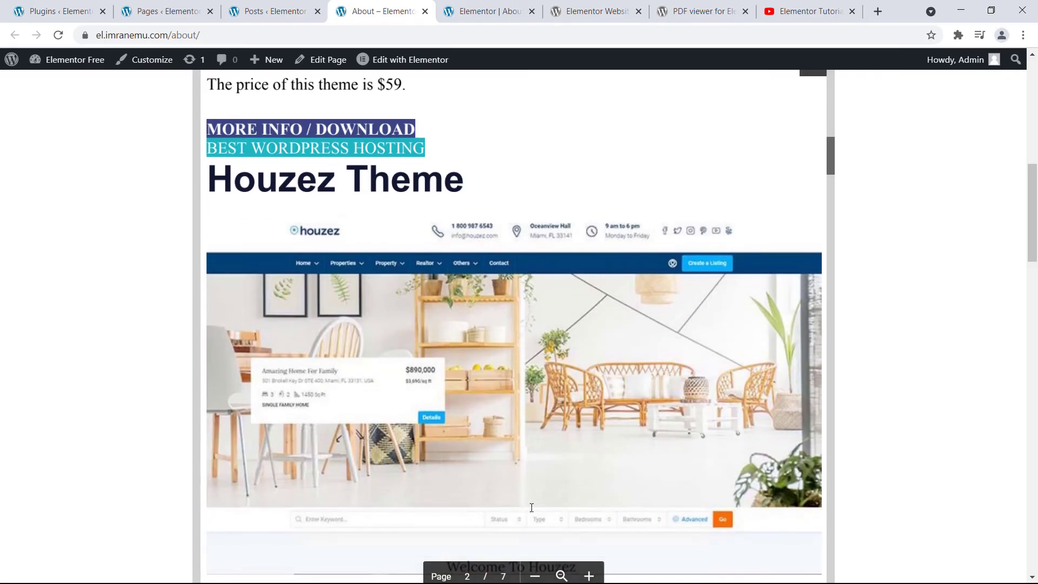
pyautogui.click(535, 577)
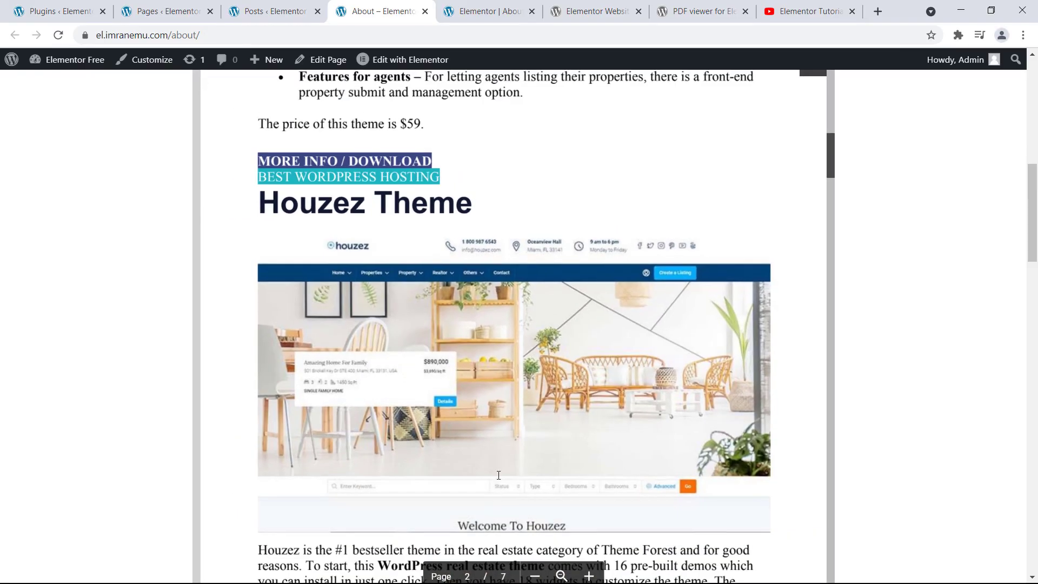
pyautogui.scroll(-10, 503, 285)
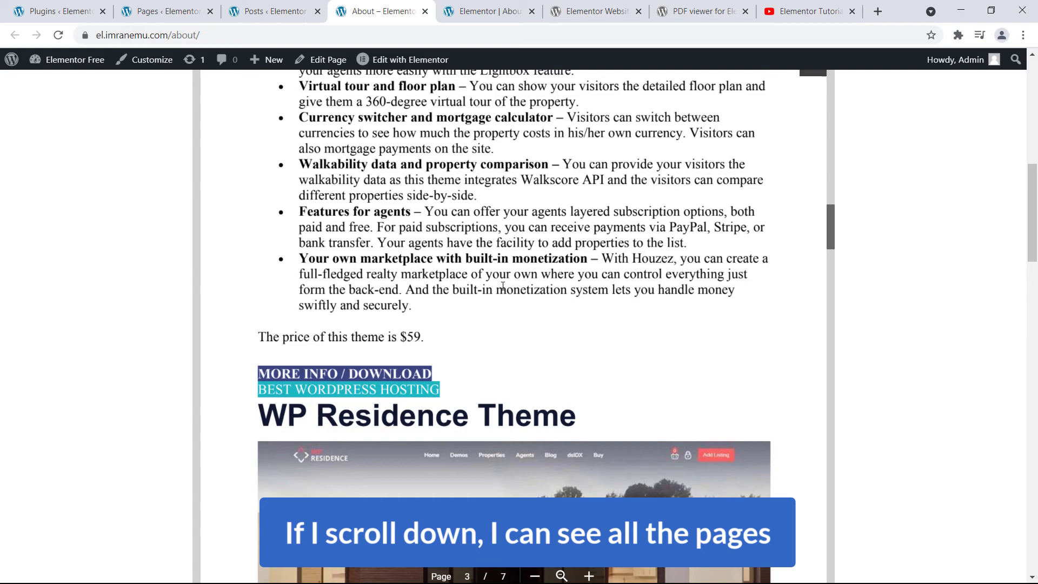
pyautogui.scroll(-15, 503, 286)
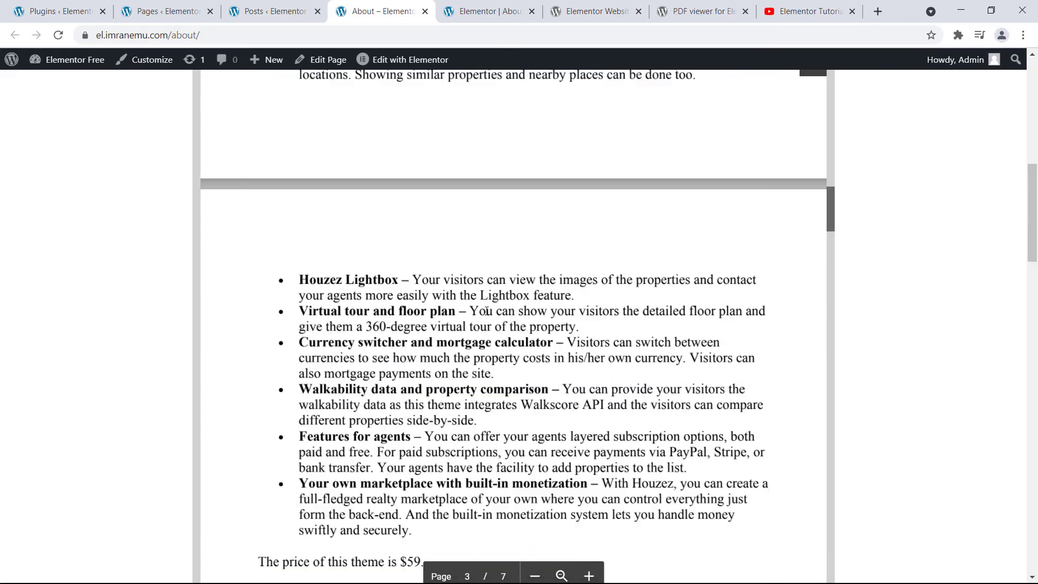
pyautogui.scroll(20, 486, 311)
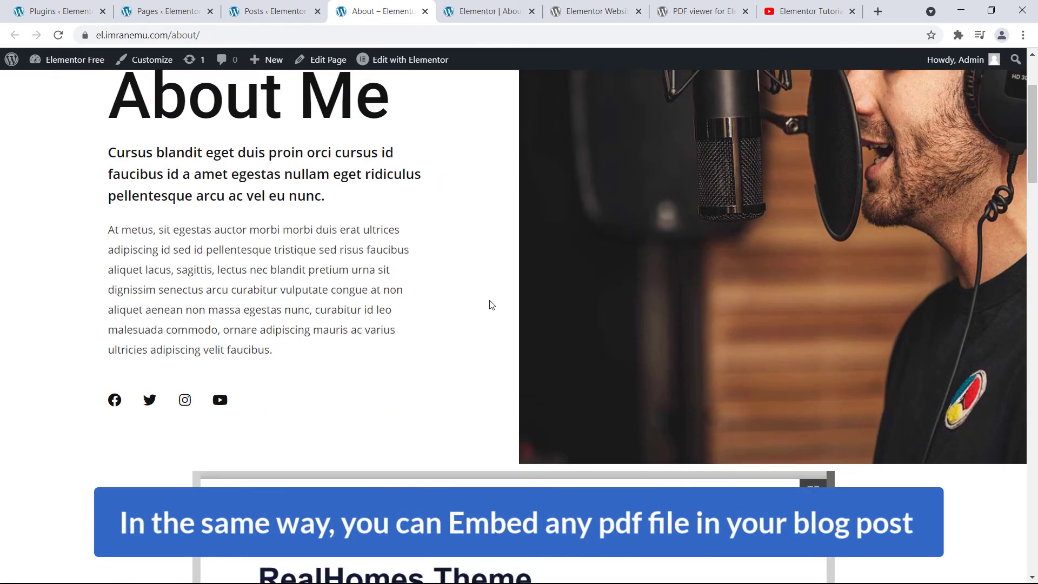
pyautogui.scroll(3, 491, 305)
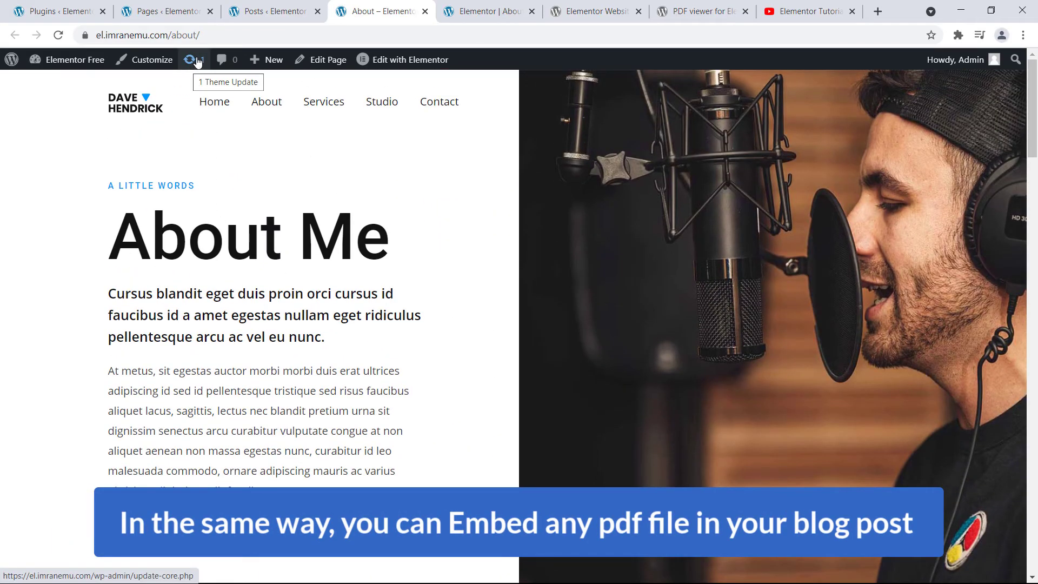
# Step: From the admin Posts list, open 'Top Health You'll Encounter During your Next Trip' in Elementor in a new tab
pyautogui.click(81, 10)
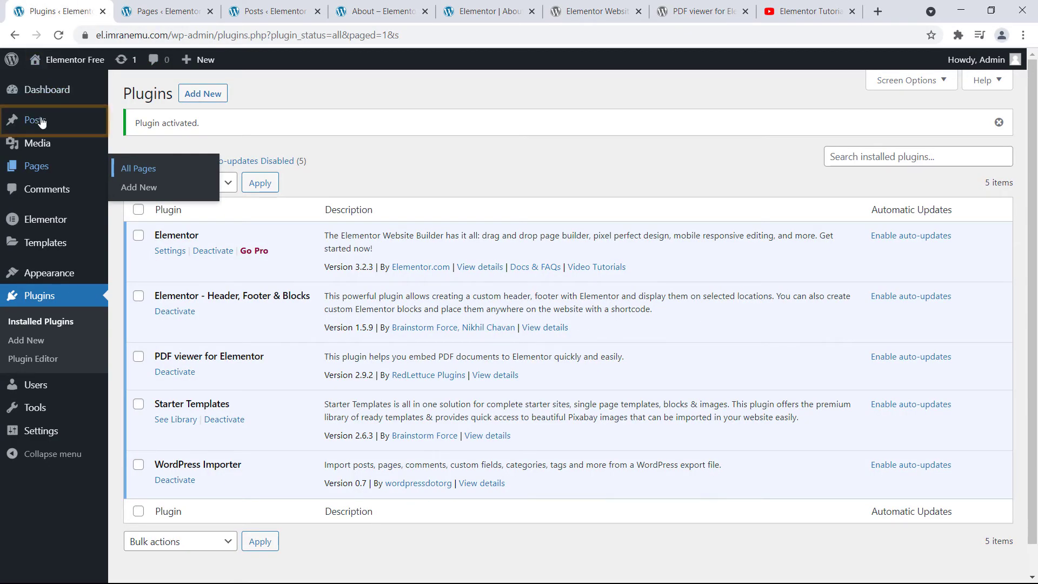
pyautogui.moveTo(107, 125)
pyautogui.rightClick(142, 129)
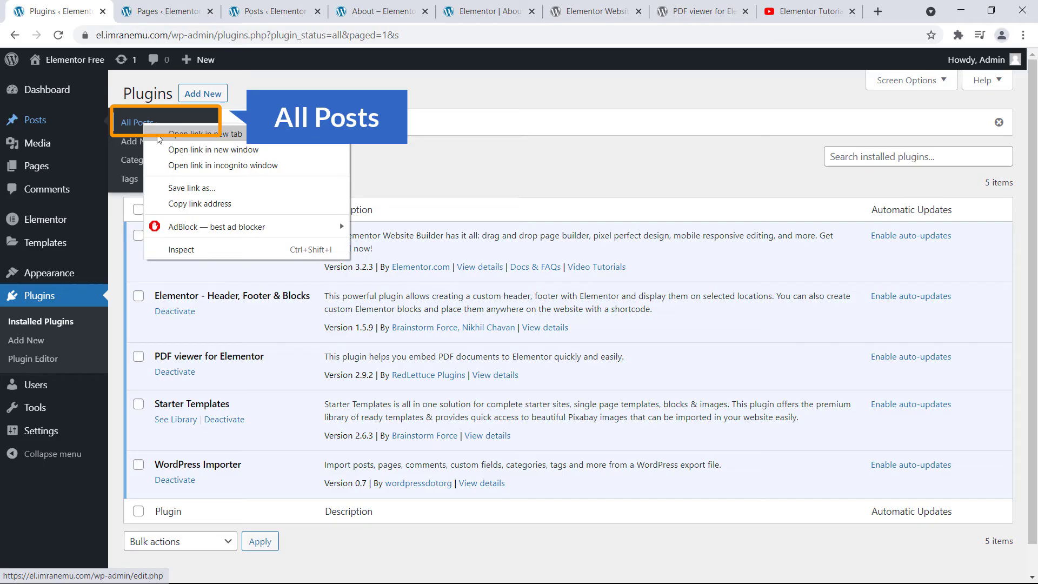
pyautogui.click(173, 138)
pyautogui.click(145, 11)
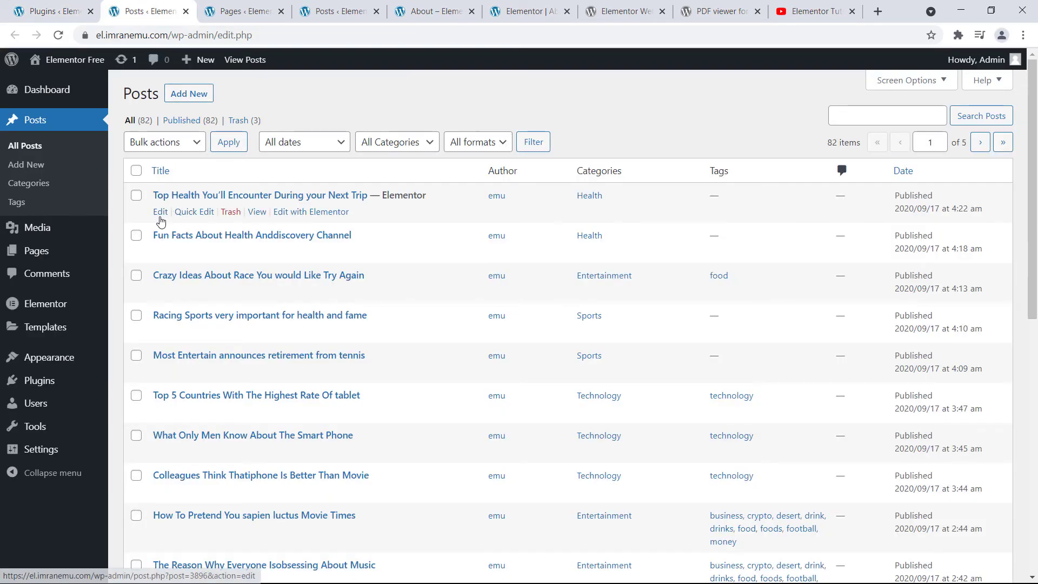
pyautogui.rightClick(301, 215)
pyautogui.click(315, 227)
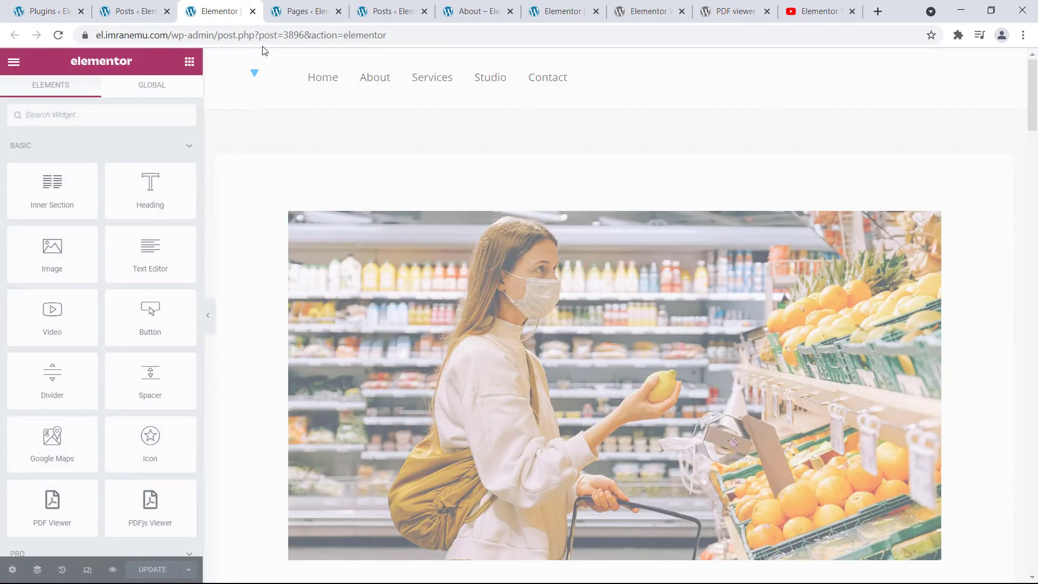
# Step: Add a new one-column section below the post's last paragraph
pyautogui.scroll(-6, 301, 132)
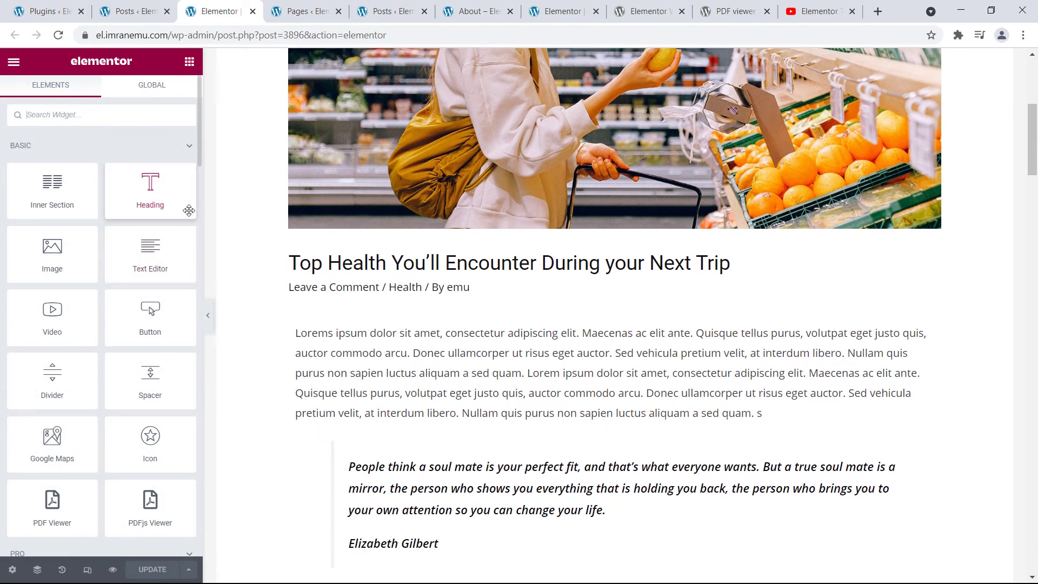
pyautogui.scroll(-6, 382, 270)
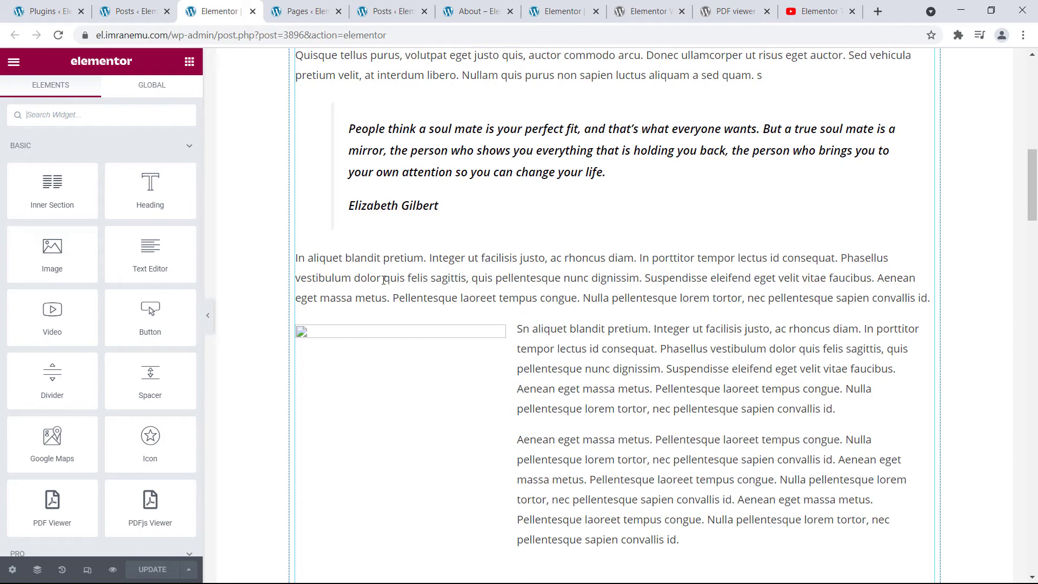
pyautogui.scroll(-20, 384, 279)
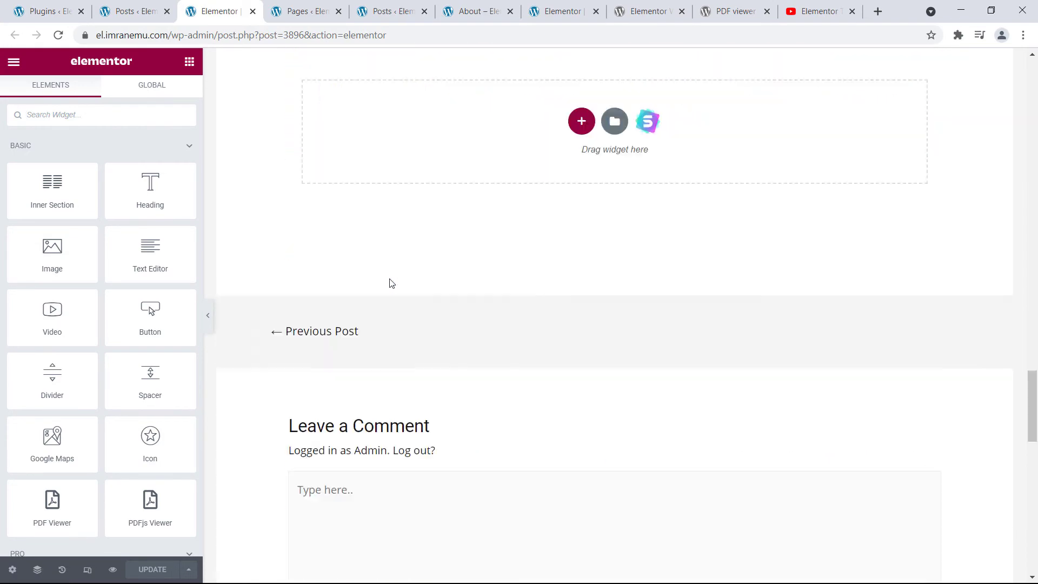
pyautogui.scroll(3, 392, 283)
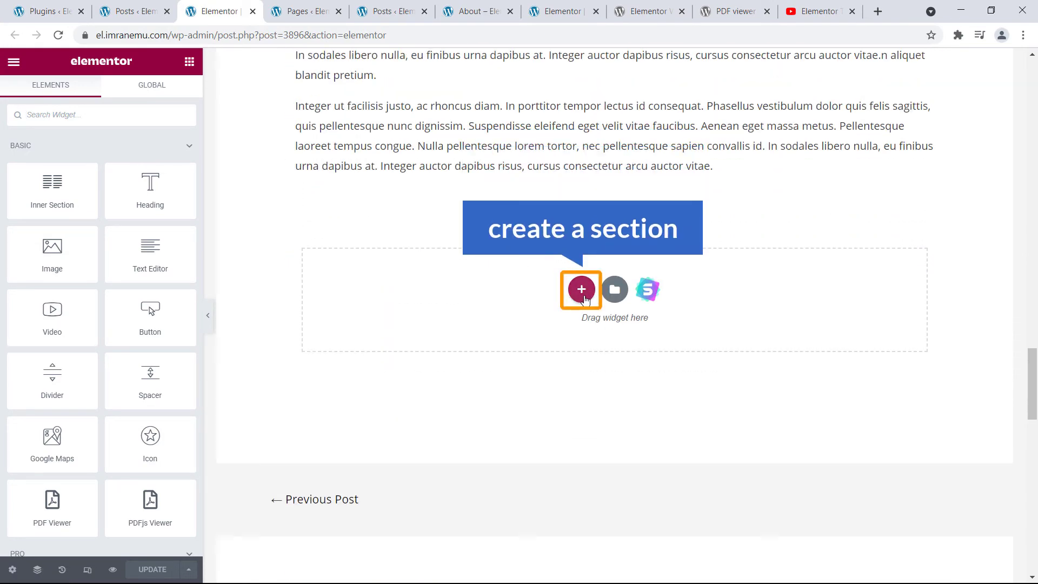
pyautogui.click(583, 291)
pyautogui.click(444, 332)
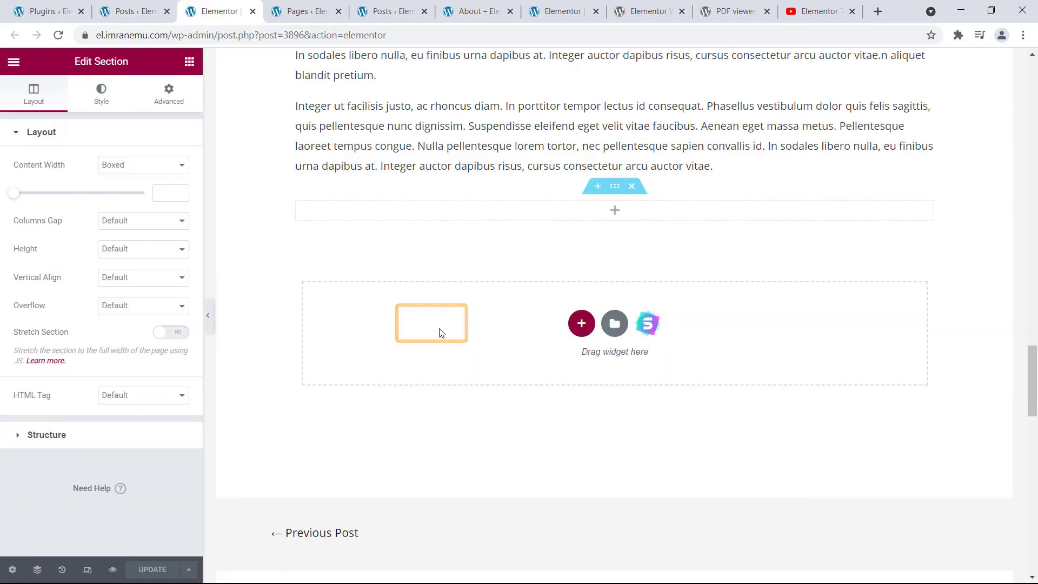
# Step: Search the widgets for 'pdf' and place a PDF Viewer widget in the new section
pyautogui.click(189, 63)
pyautogui.click(88, 117)
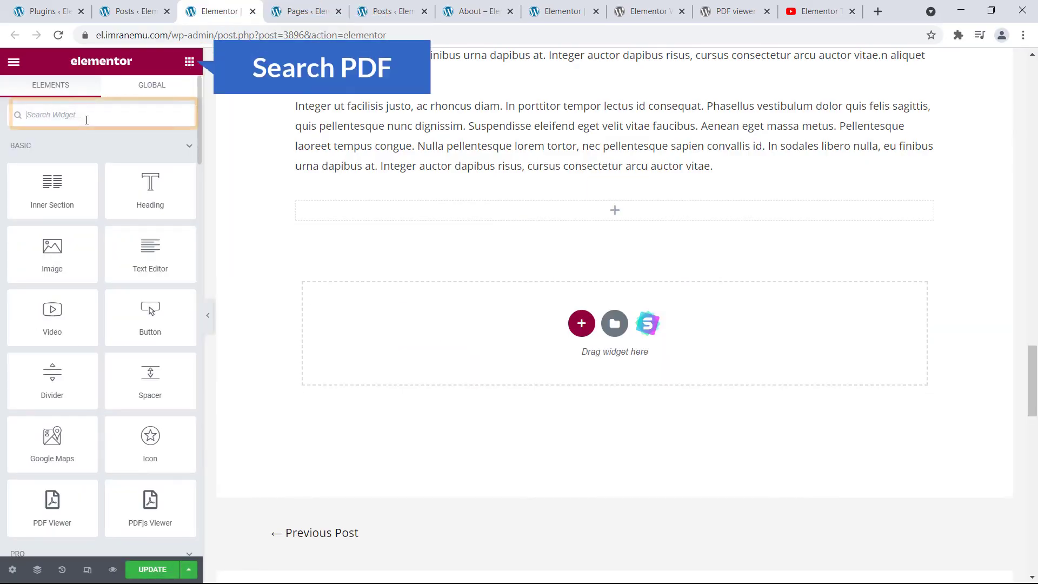
pyautogui.write('pdf')
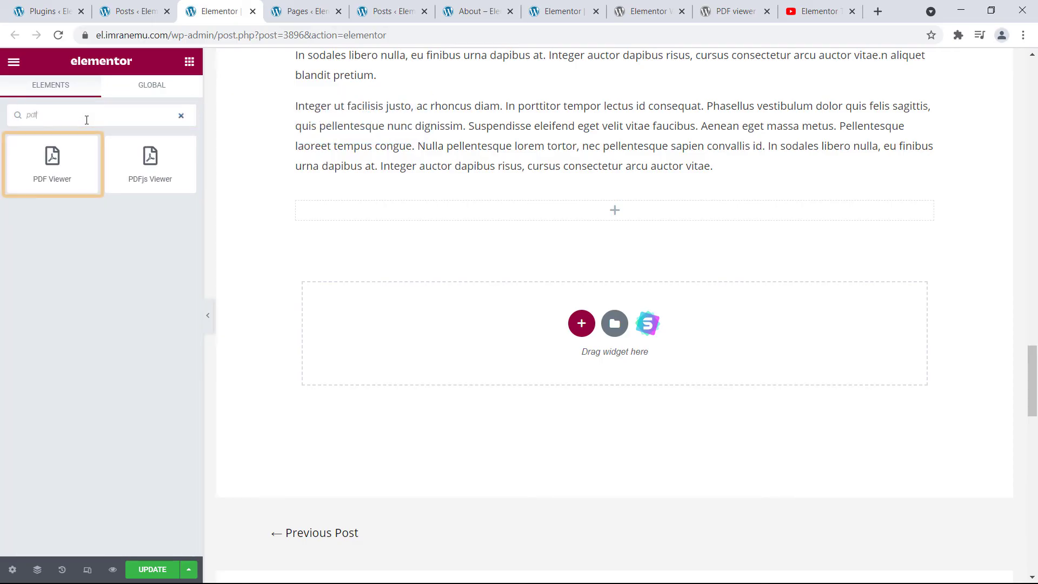
pyautogui.moveTo(52, 162); pyautogui.dragTo(627, 219)
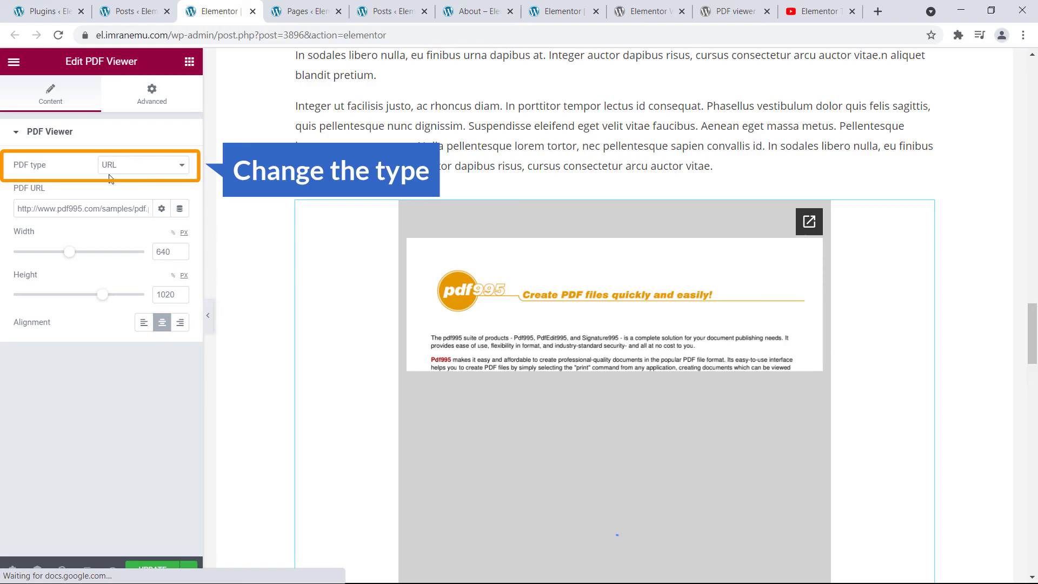
# Step: Switch the PDF Viewer source to File and insert RealHomes-Theme.pdf from the media library
pyautogui.click(114, 167)
pyautogui.click(121, 189)
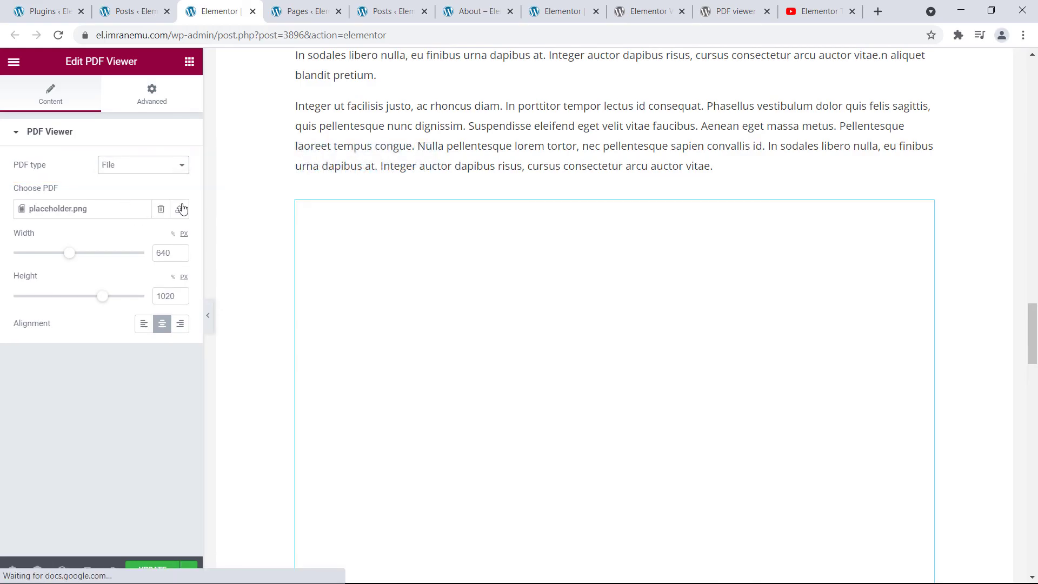
pyautogui.click(180, 209)
pyautogui.click(174, 213)
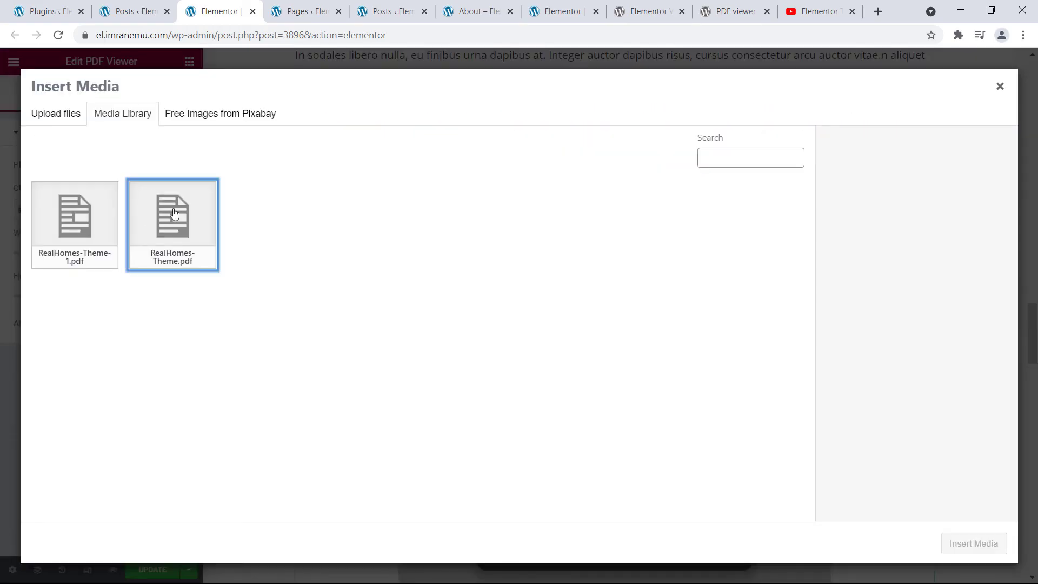
pyautogui.click(982, 545)
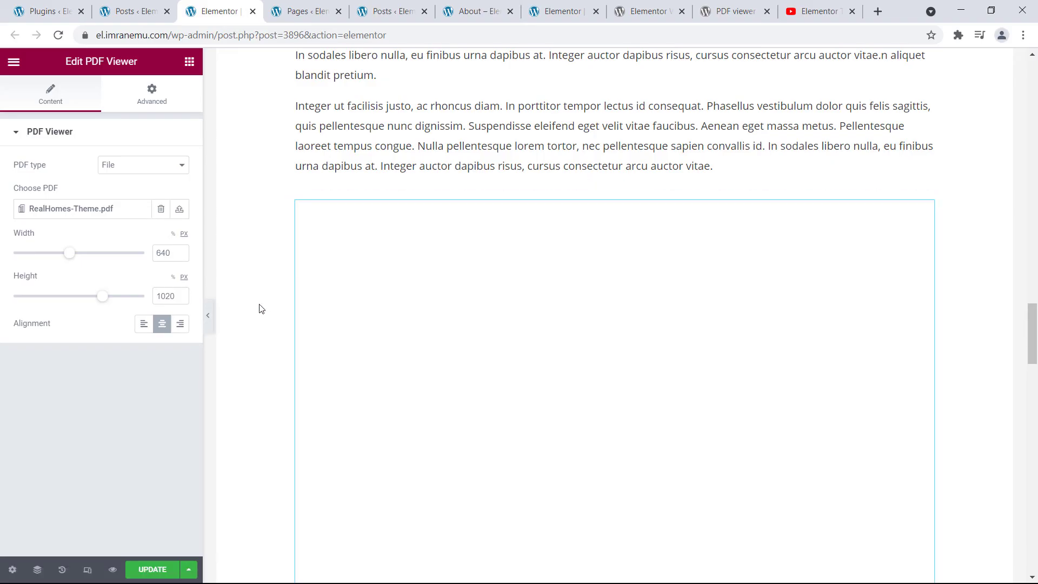
pyautogui.scroll(-8, 261, 308)
pyautogui.scroll(6, 260, 308)
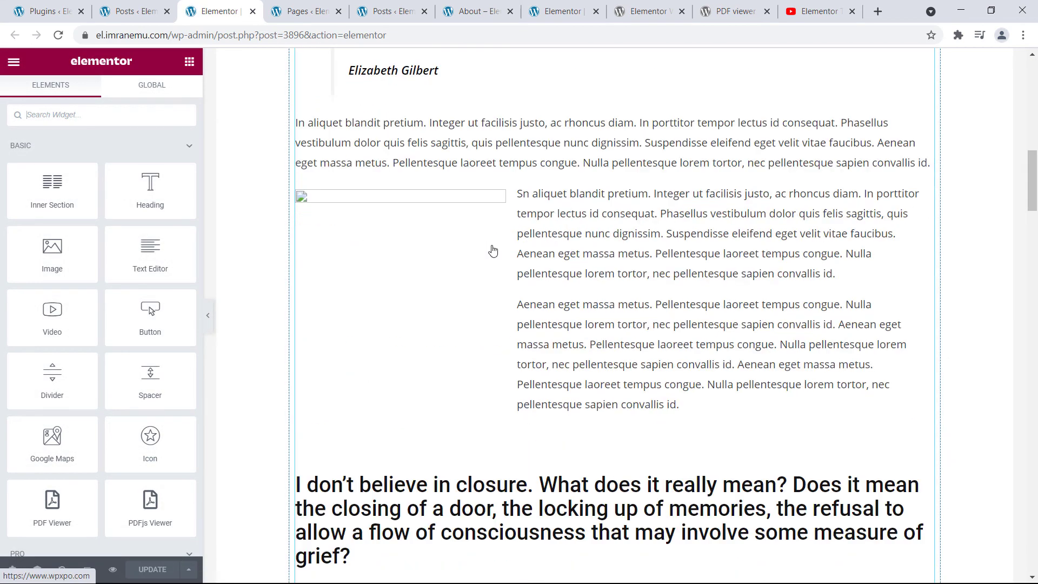
pyautogui.scroll(-15, 494, 250)
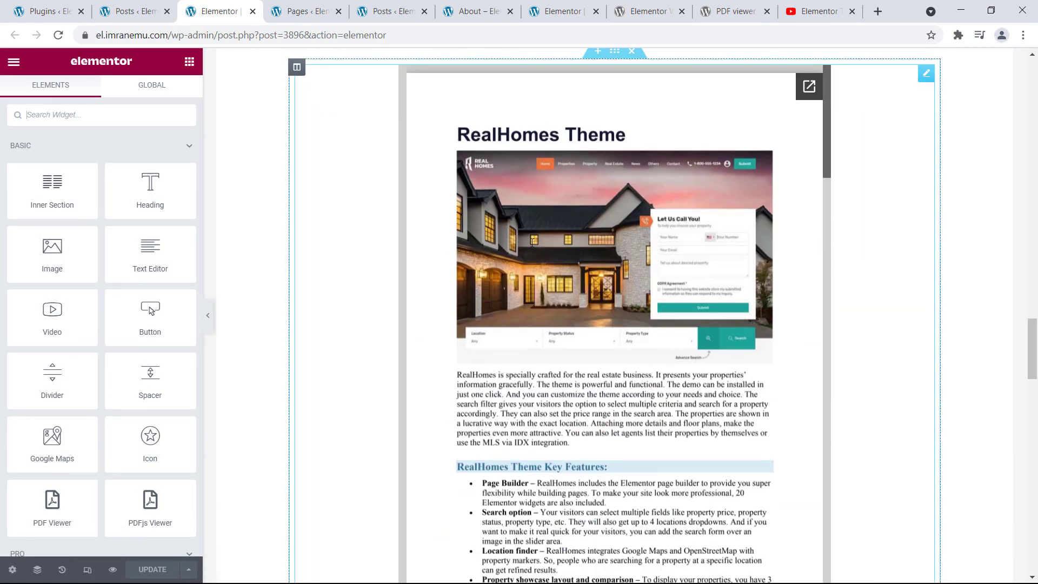
pyautogui.scroll(-3, 485, 256)
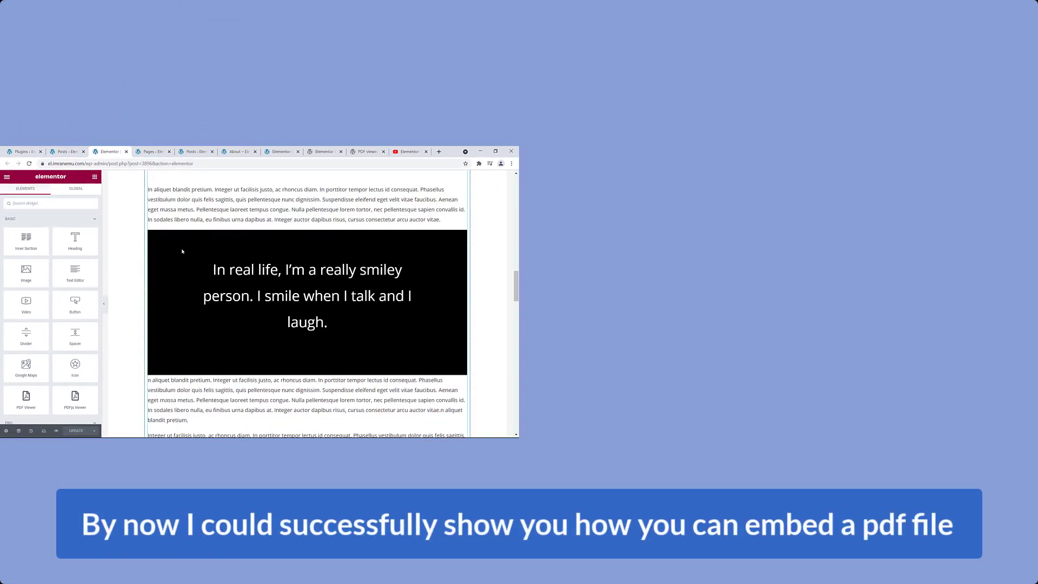
pyautogui.scroll(10, 182, 251)
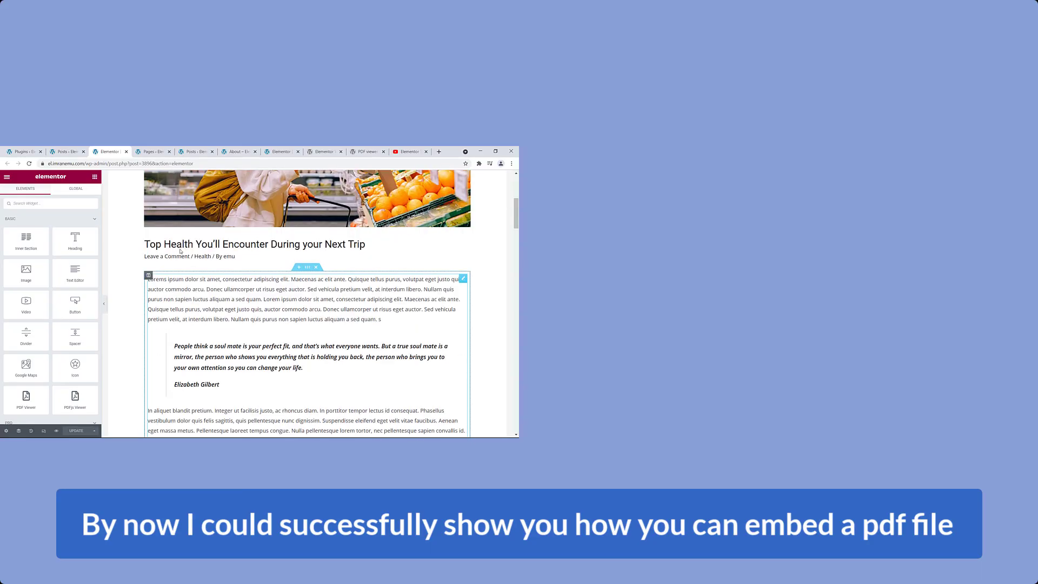
pyautogui.scroll(4, 181, 251)
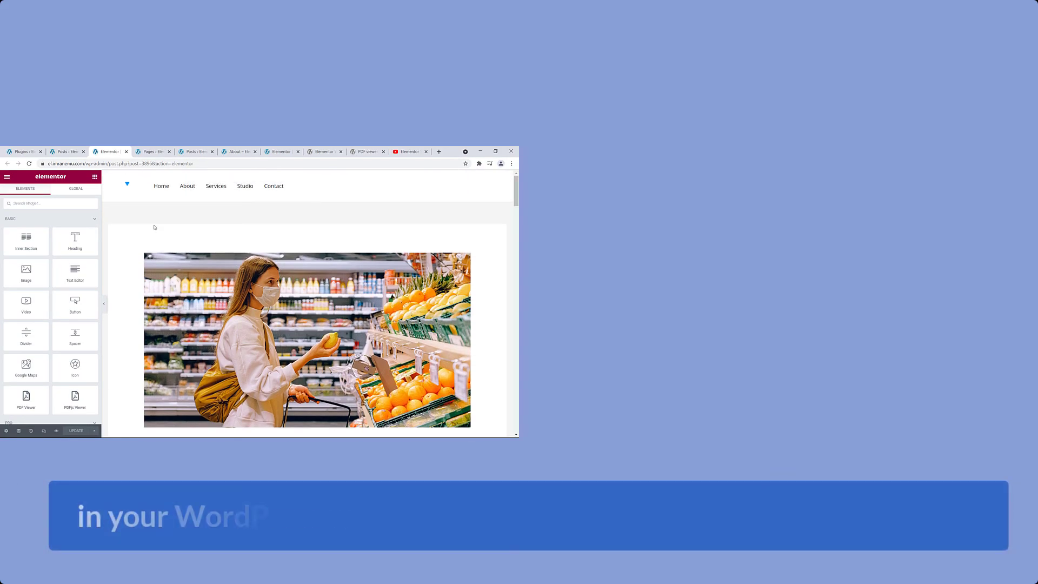